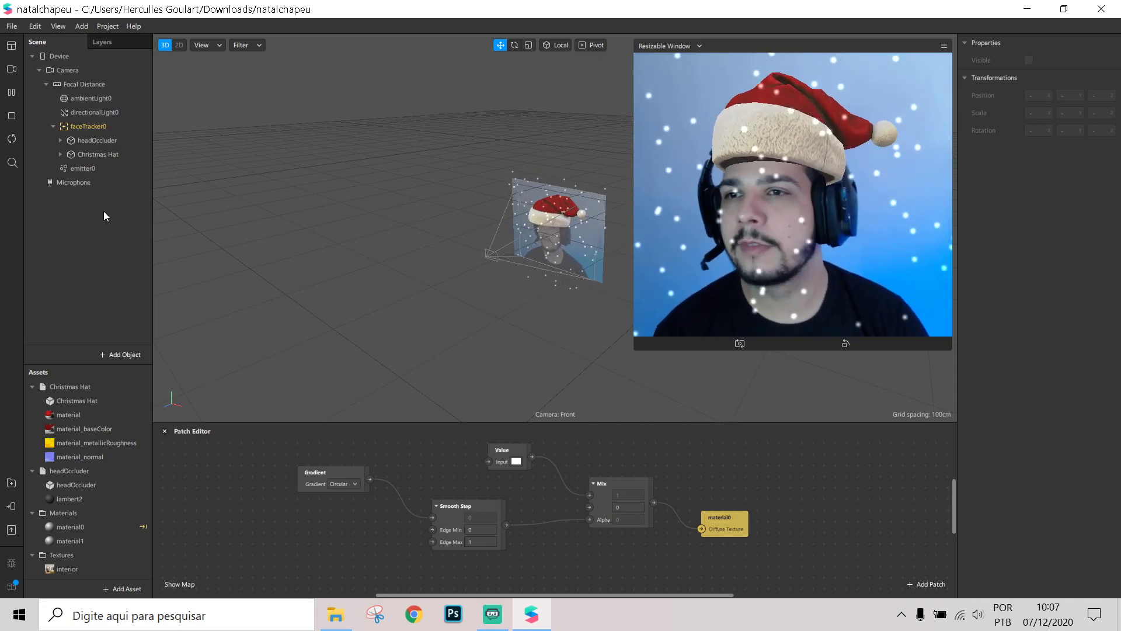
Step: Clear the project by deleting the face tracker with its contents, every patch in the graph, and the particle emitter
left_click(82, 131)
key("Delete")
left_click_drag(786, 575, 306, 434)
key("Delete")
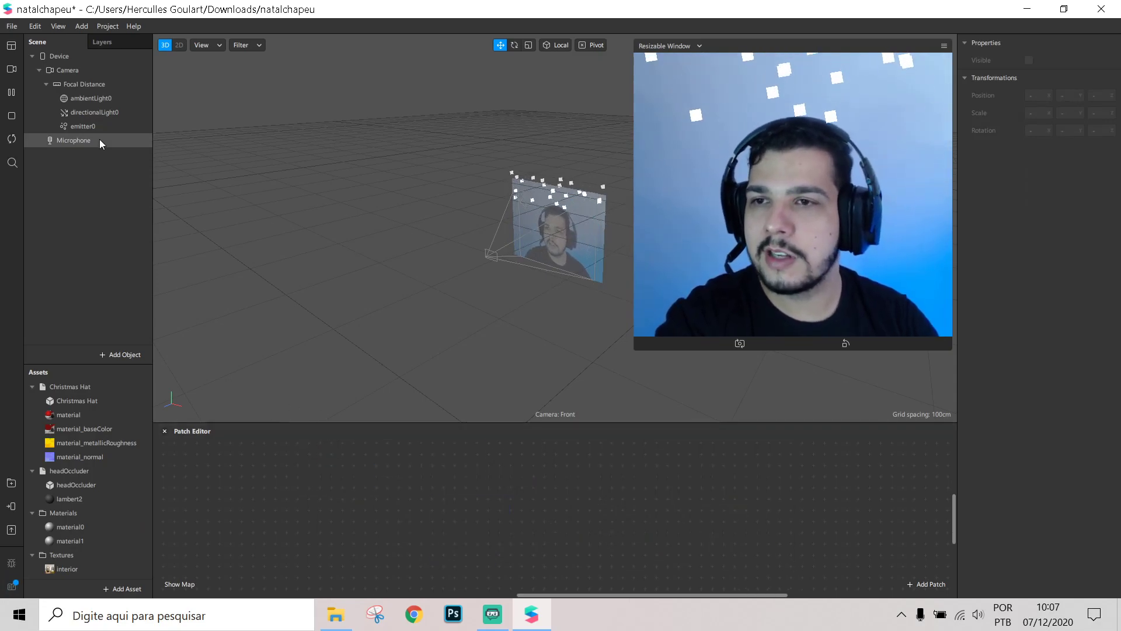
left_click(87, 127)
key("Delete")
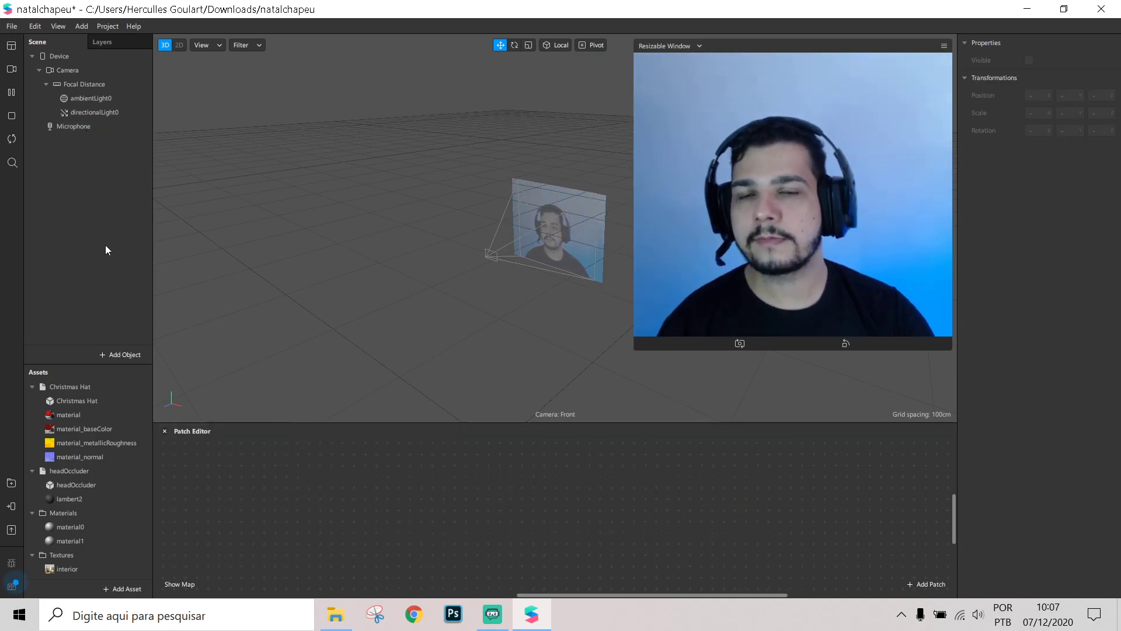
Step: Search the AR Library's 3D objects for "santa hat" and view the Christmas Hat model's details
left_click(10, 485)
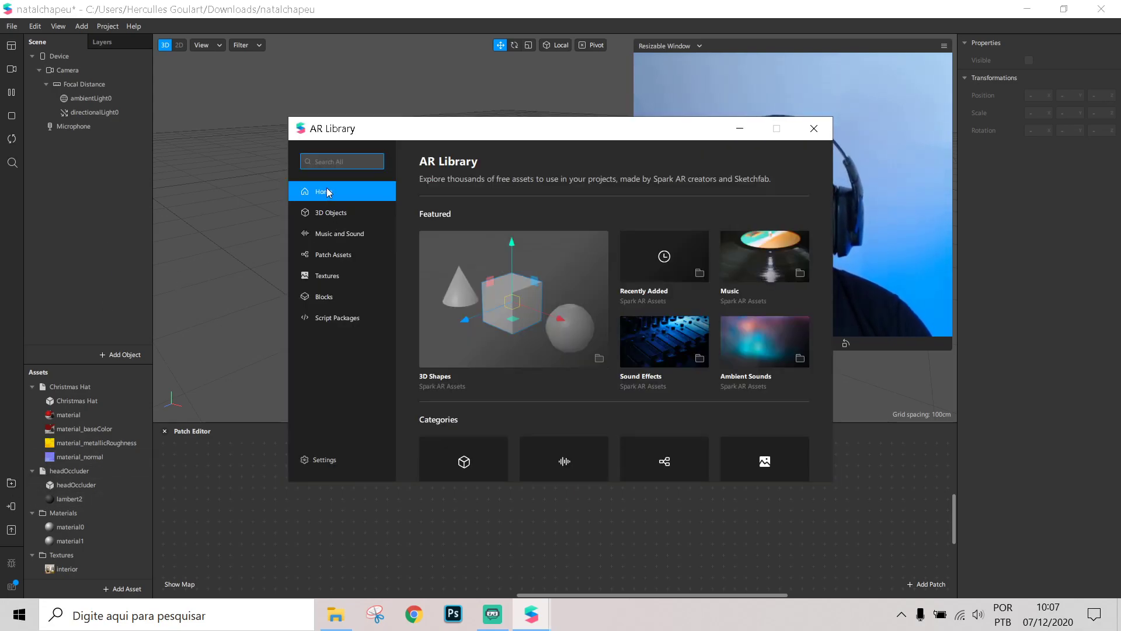
left_click(337, 213)
left_click_drag(452, 138, 554, 147)
left_click(439, 180)
type("santa hat")
key("Return")
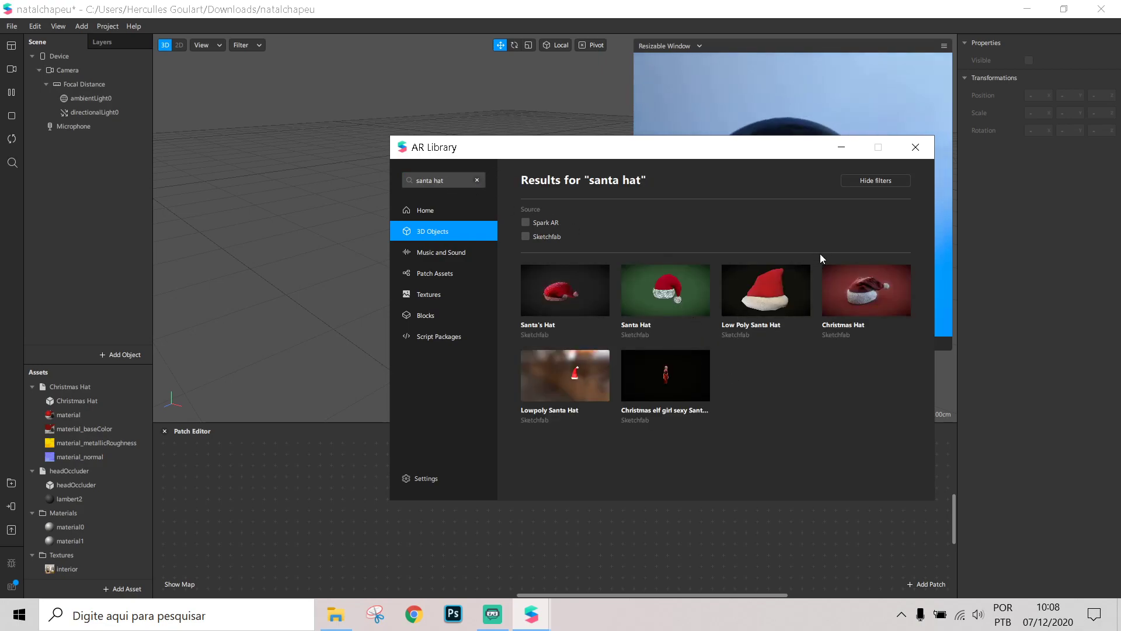
left_click(847, 299)
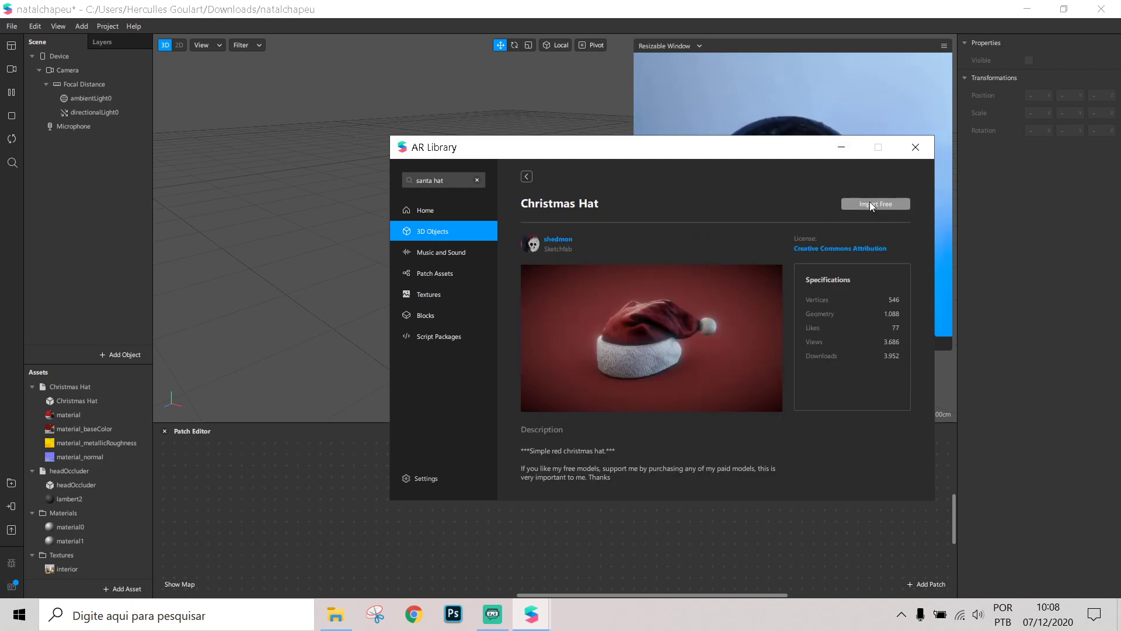
left_click(915, 147)
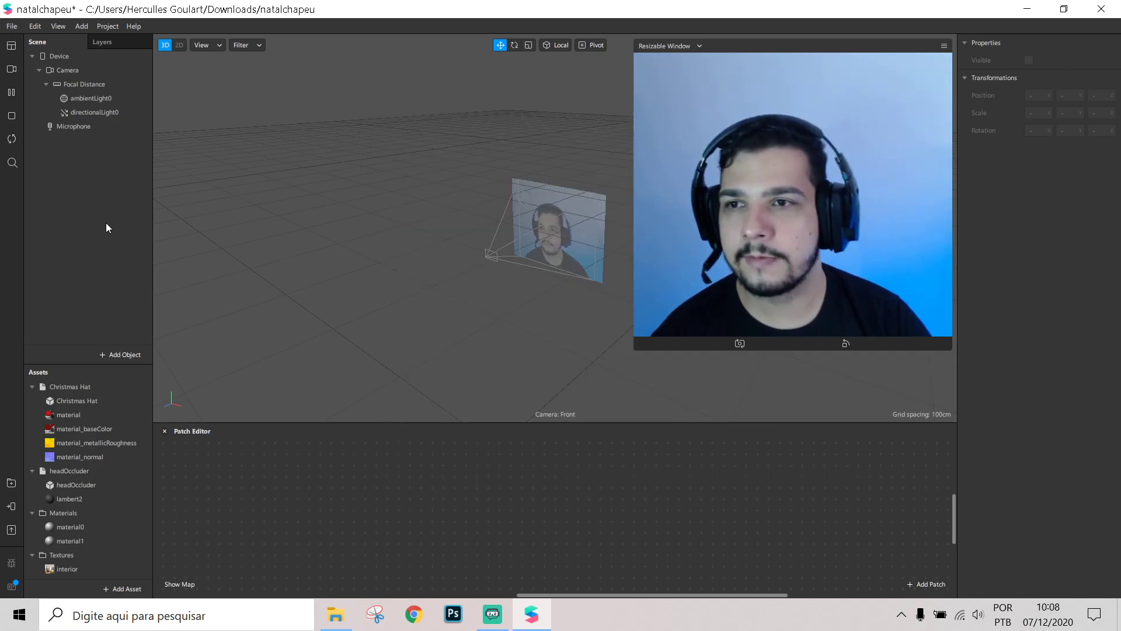
Step: Place the imported Christmas Hat asset in the scene under Focal Distance
left_click_drag(50, 386, 69, 197)
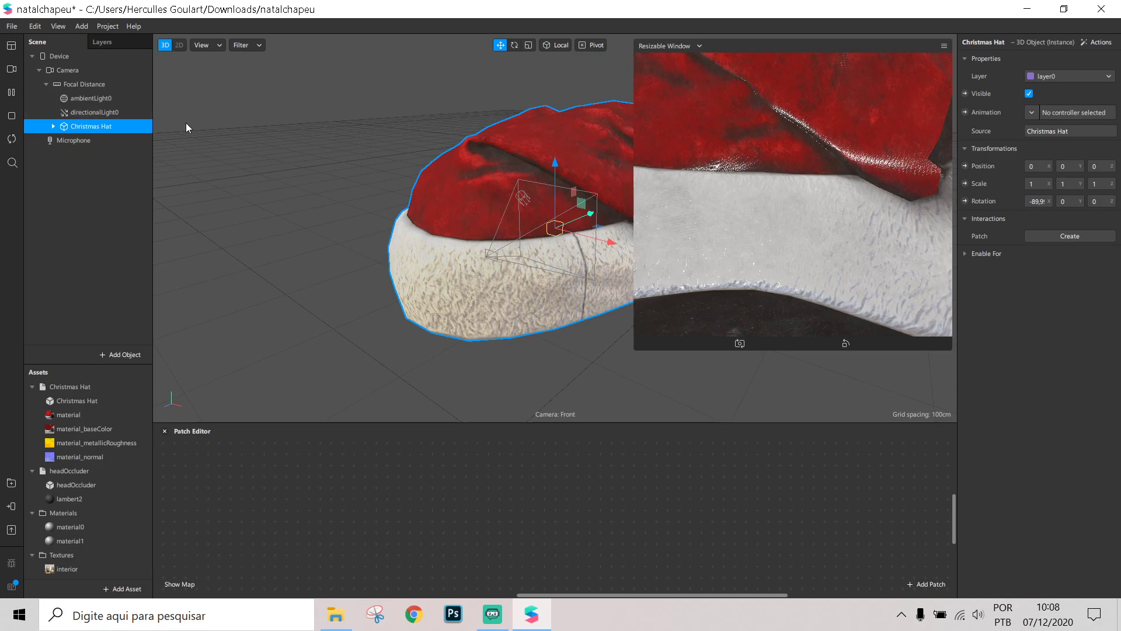
left_click(110, 154)
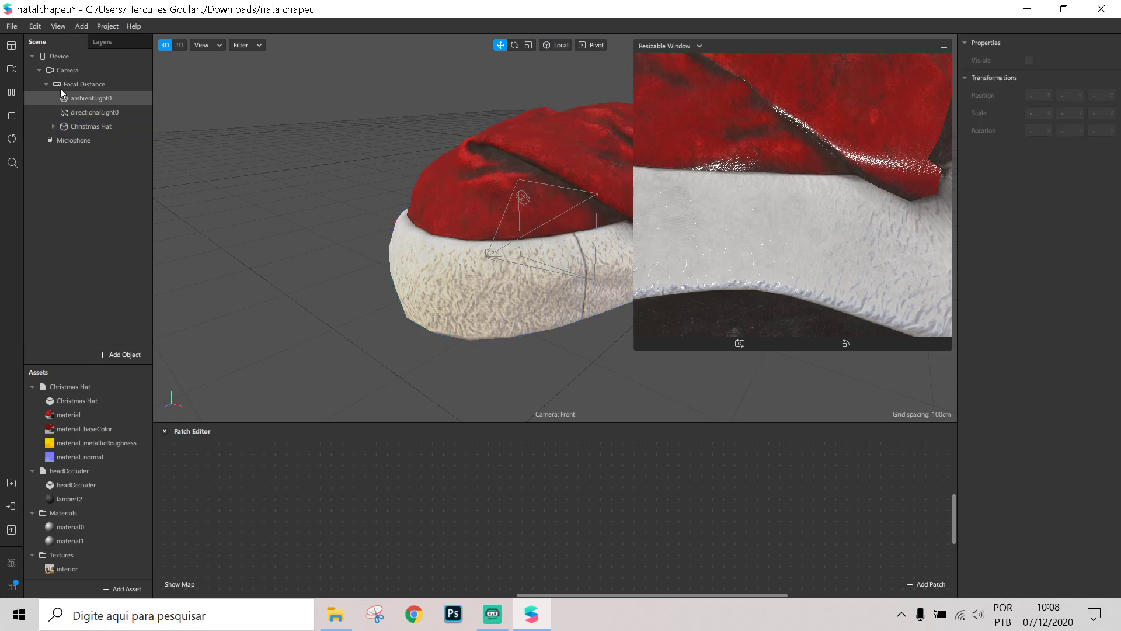
left_click(107, 130)
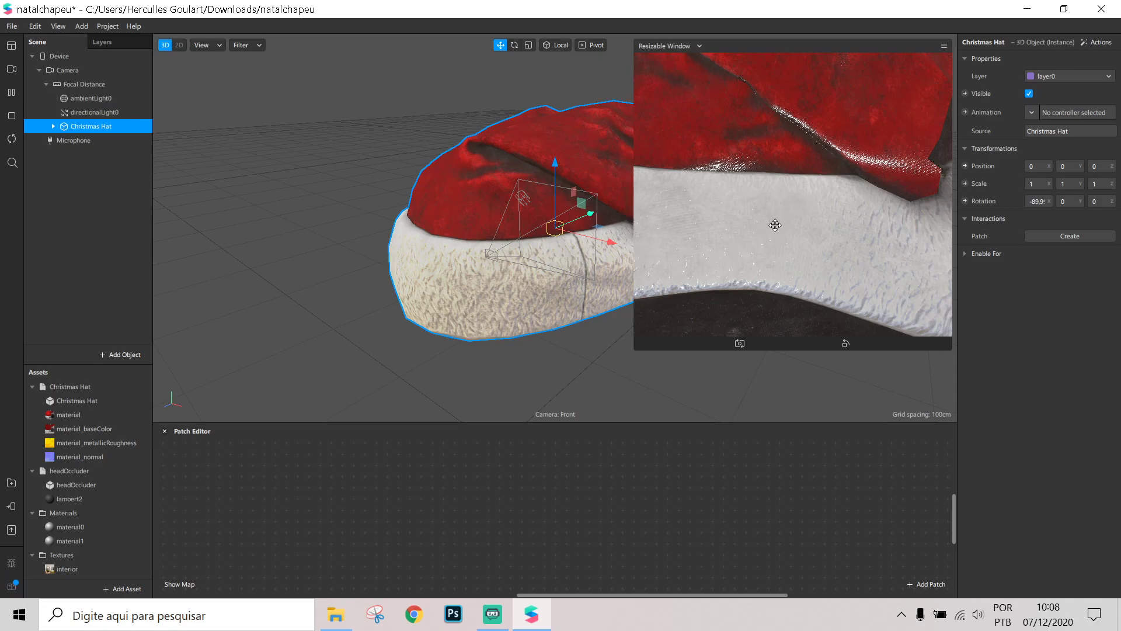
Step: Set the Christmas Hat's scale to 0,15 on the X, Y and Z axes
middle_click_drag(538, 260, 724, 233)
scroll(443, 273, "up", 5)
middle_click_drag(442, 277, 394, 248)
scroll(421, 236, "down", 5)
middle_click_drag(459, 224, 541, 266)
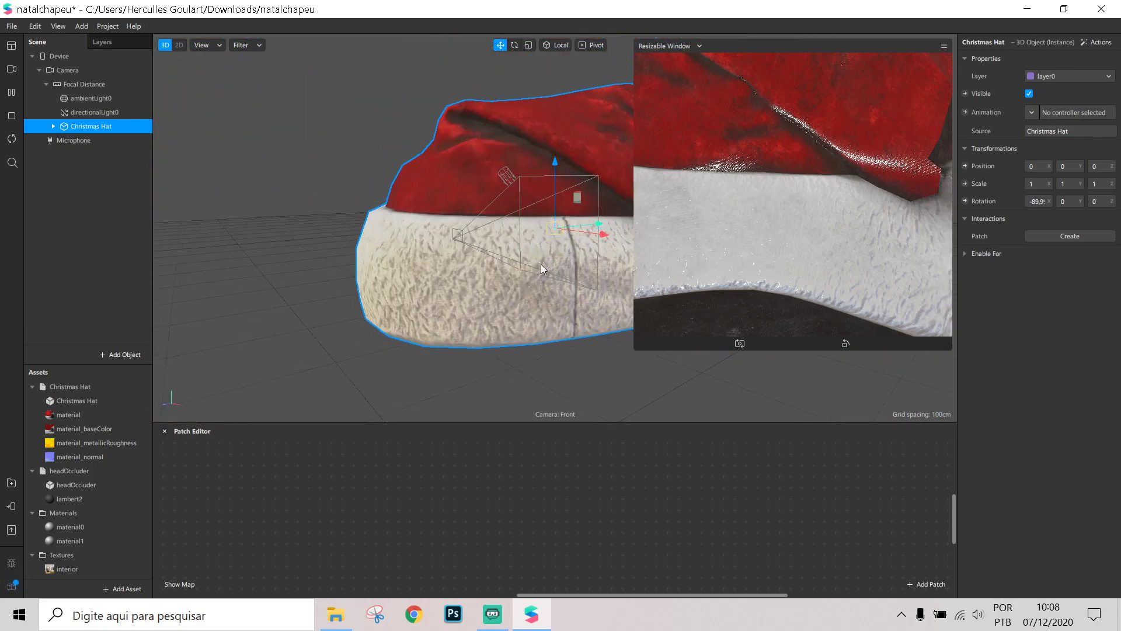
left_click(1041, 184)
type("0,15")
key("Return")
left_click(1074, 184)
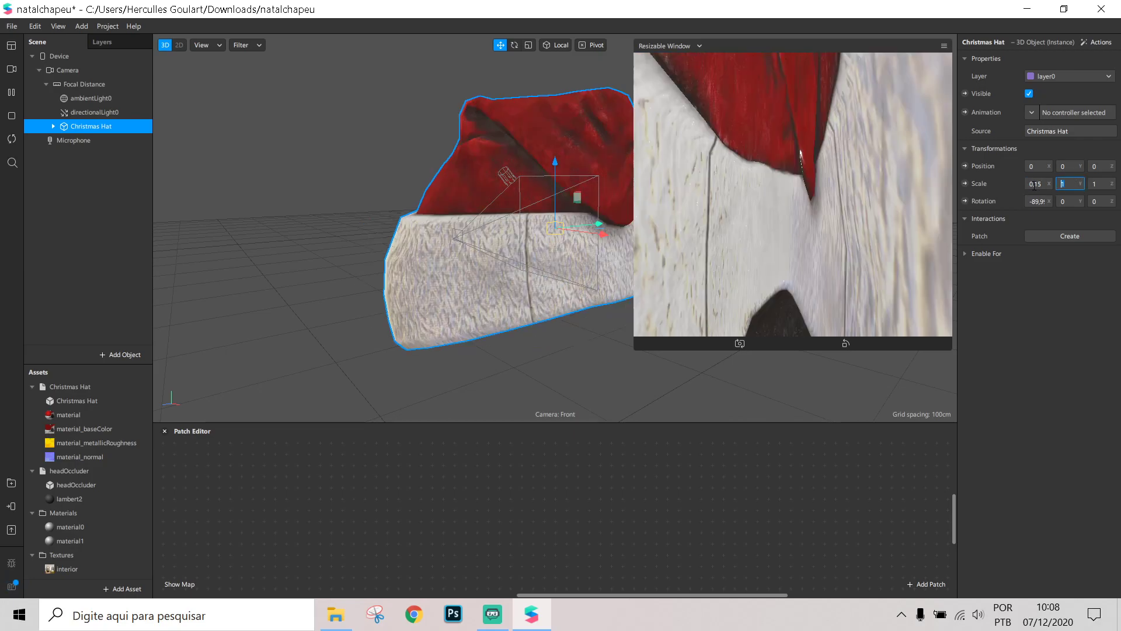
type("0,15")
key("Return")
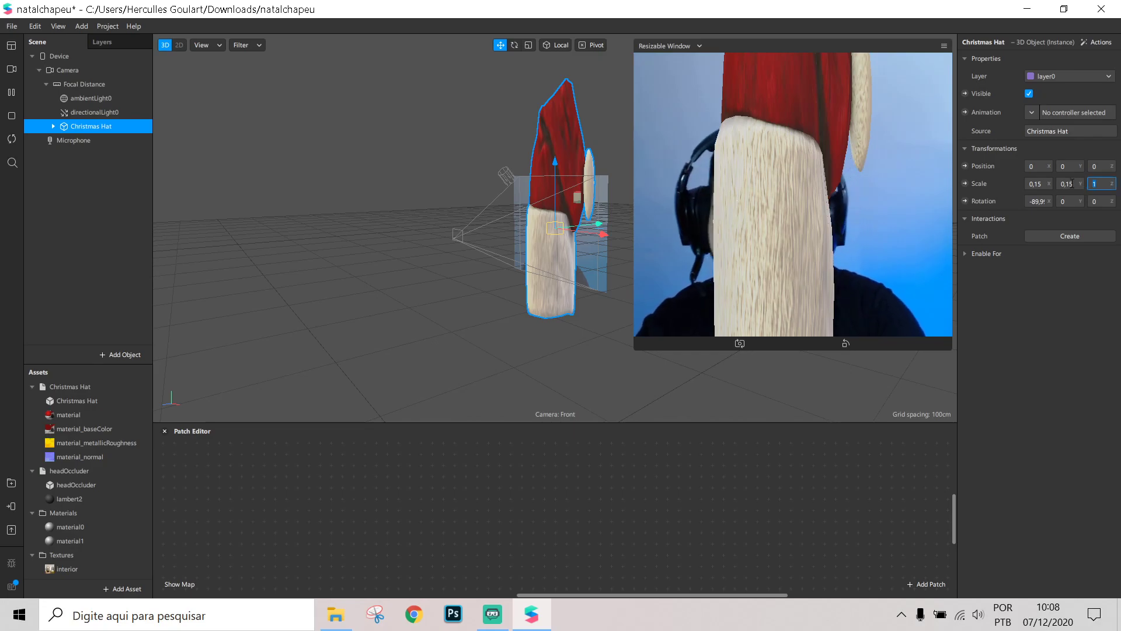
type("0,15")
key("Return")
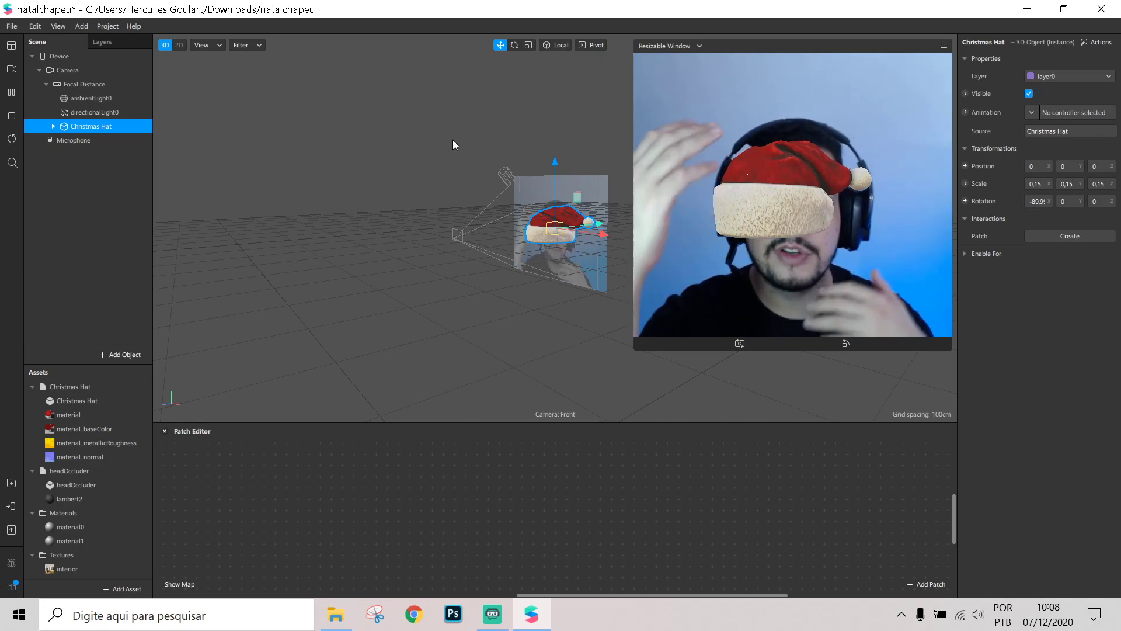
Step: Add a Face Tracker to the scene and make the Christmas Hat its child
right_click(69, 166)
mouse_move(157, 187)
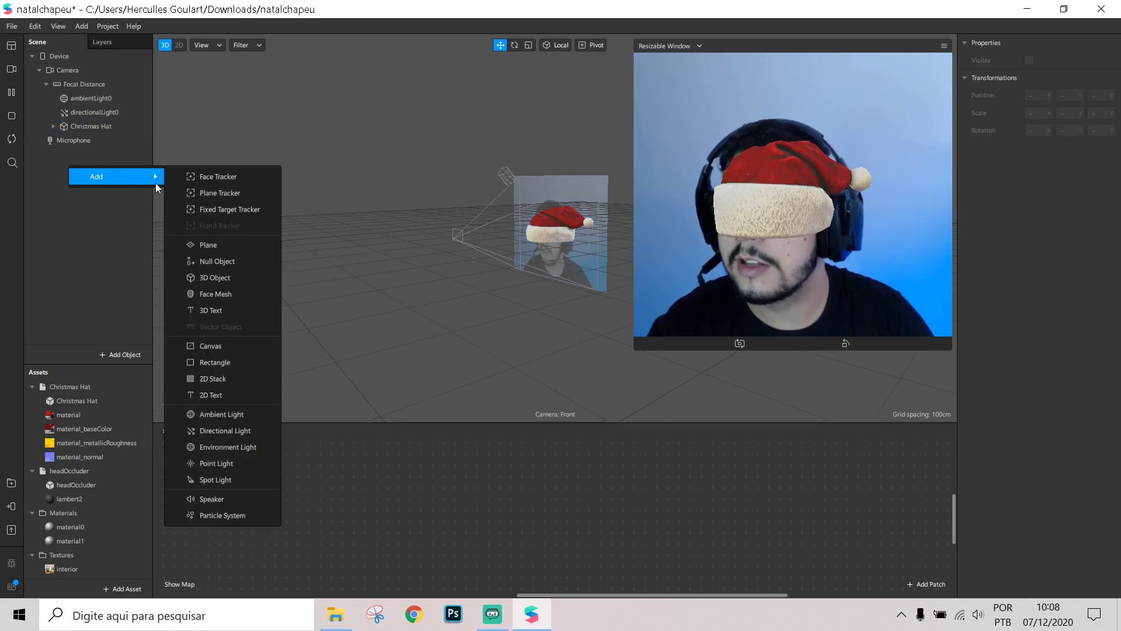
left_click(218, 177)
left_click_drag(94, 128, 91, 159)
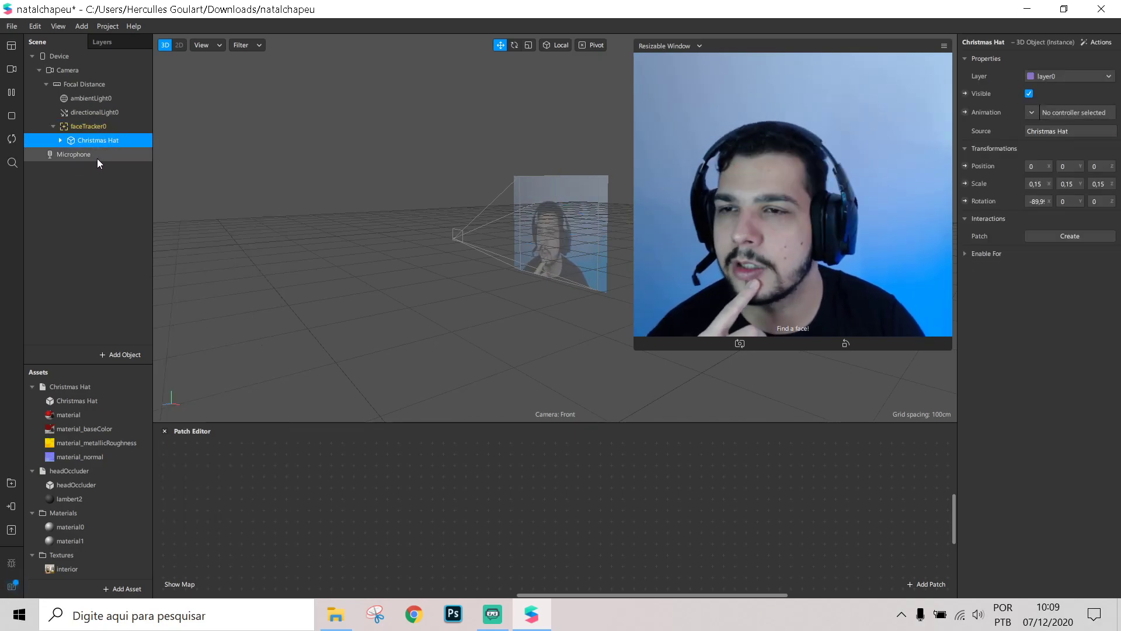
left_click(86, 125)
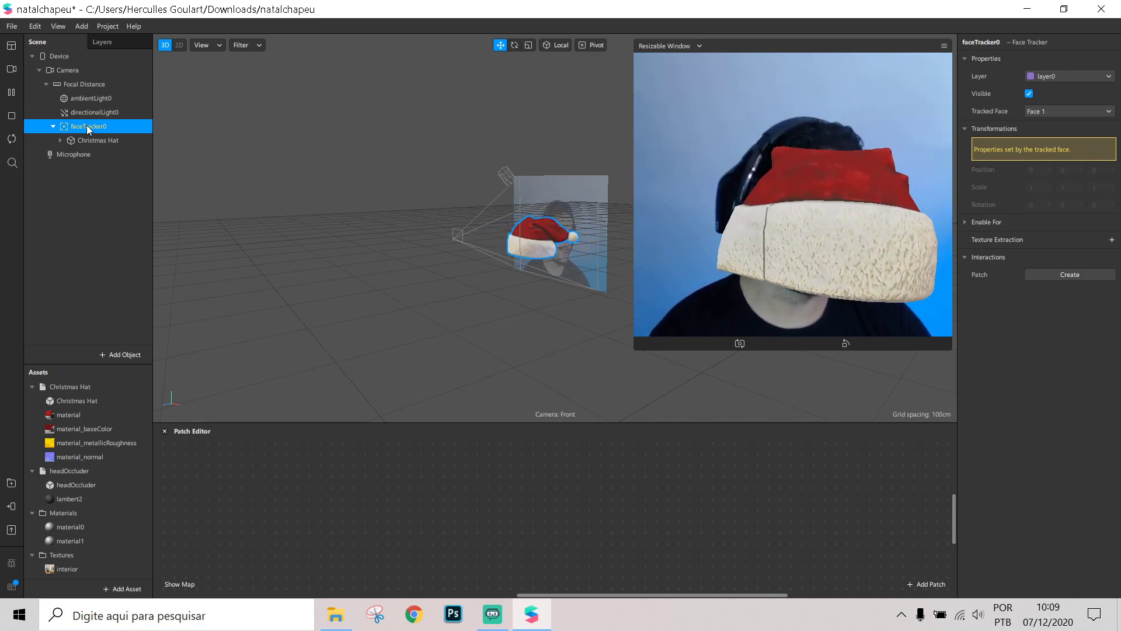
Step: Set the Christmas Hat's position to X 0,04, Y 0,13 and Z -0,11 so it sits on the head
left_click(86, 141)
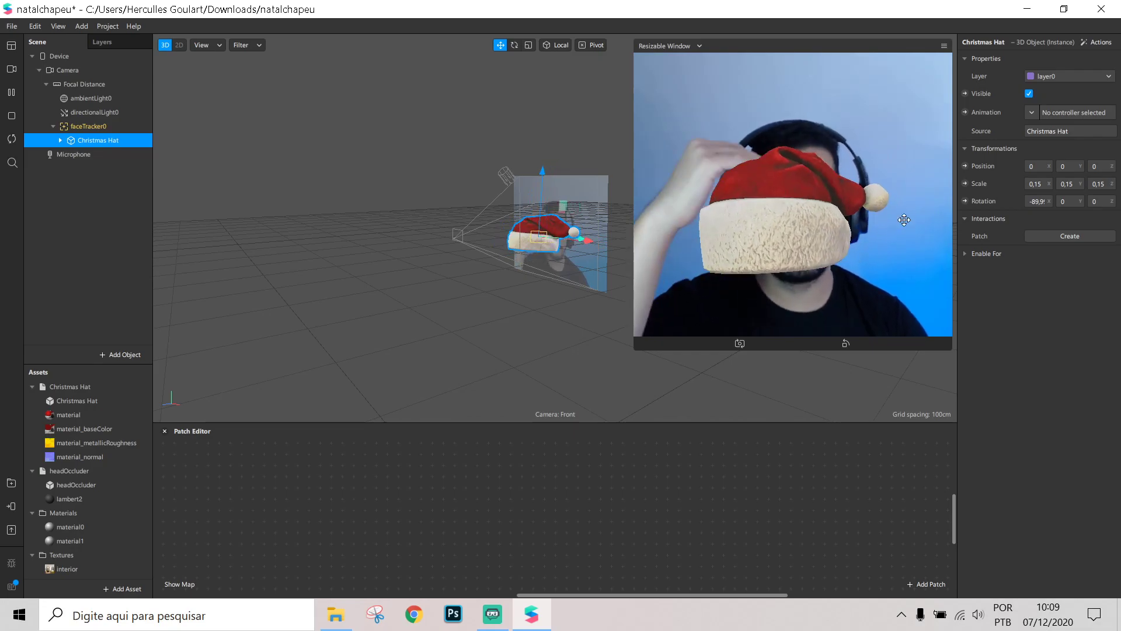
left_click(1069, 166)
type("0,13")
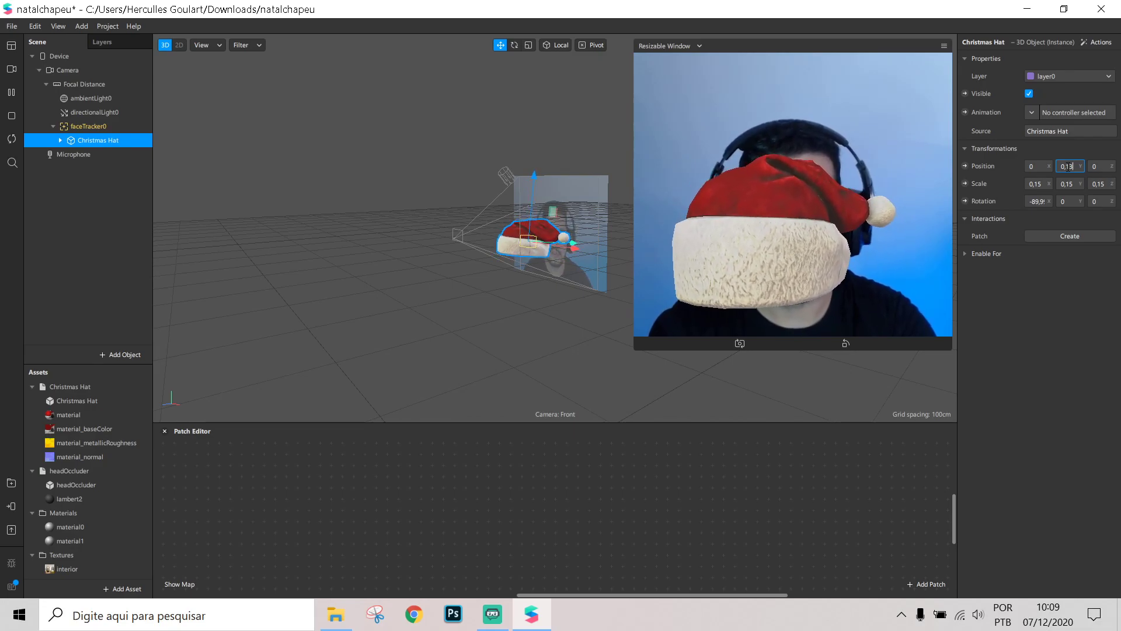
key("Return")
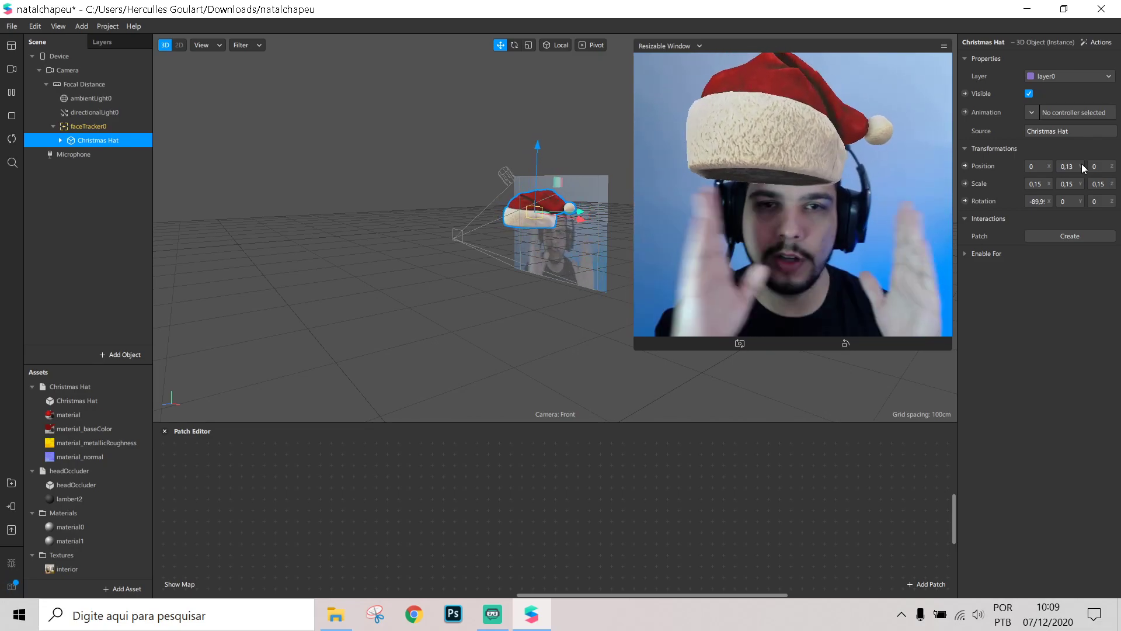
left_click(1045, 166)
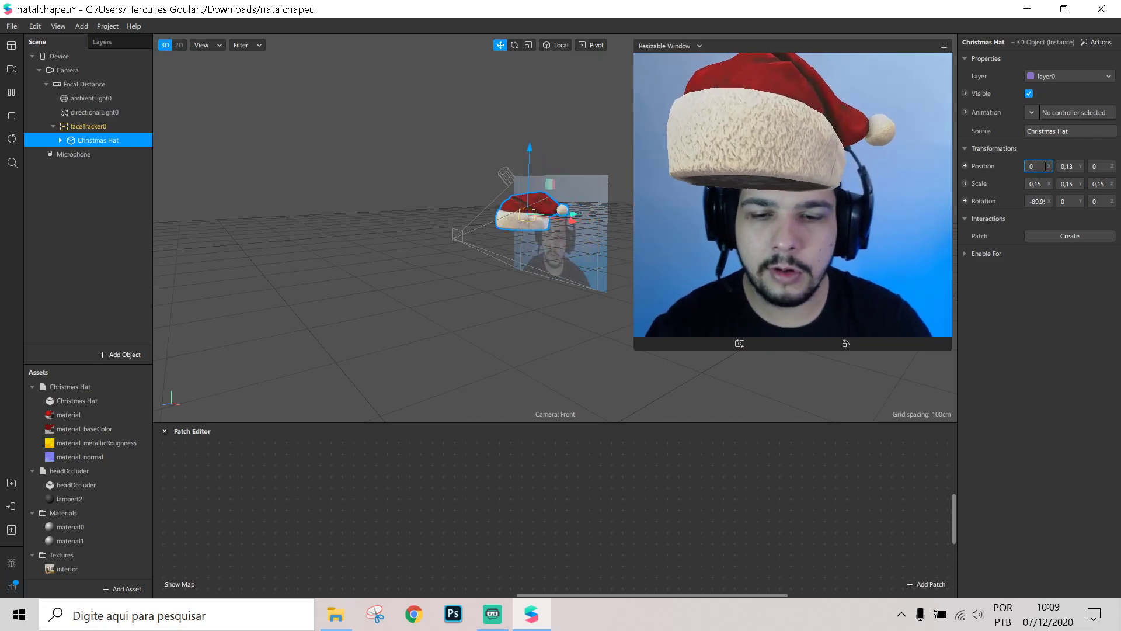
type("0,04")
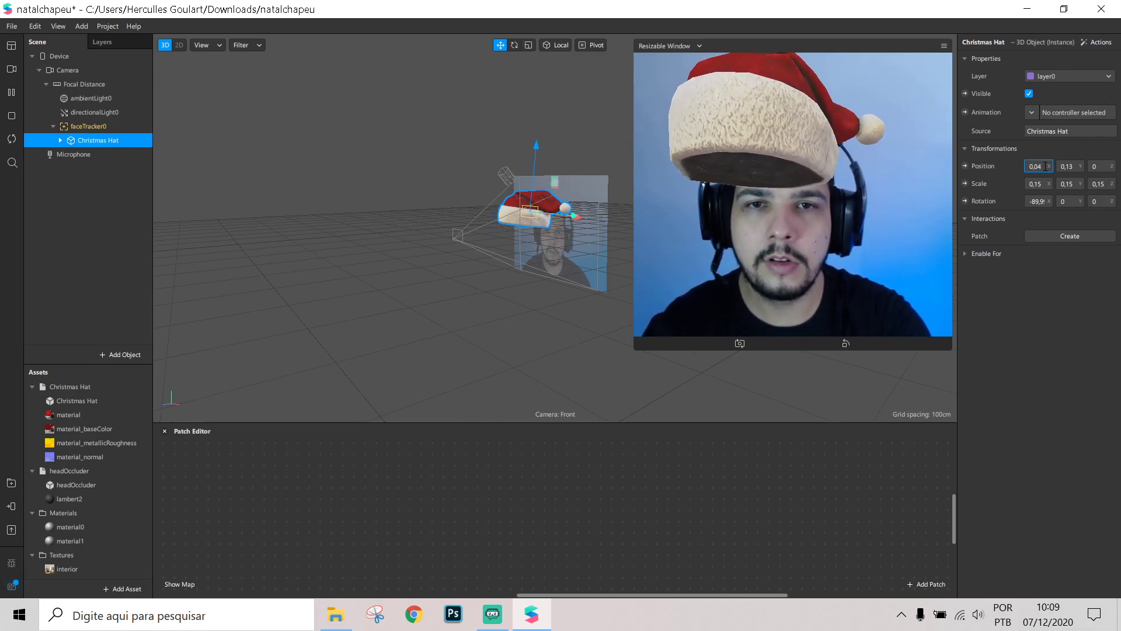
key("Return")
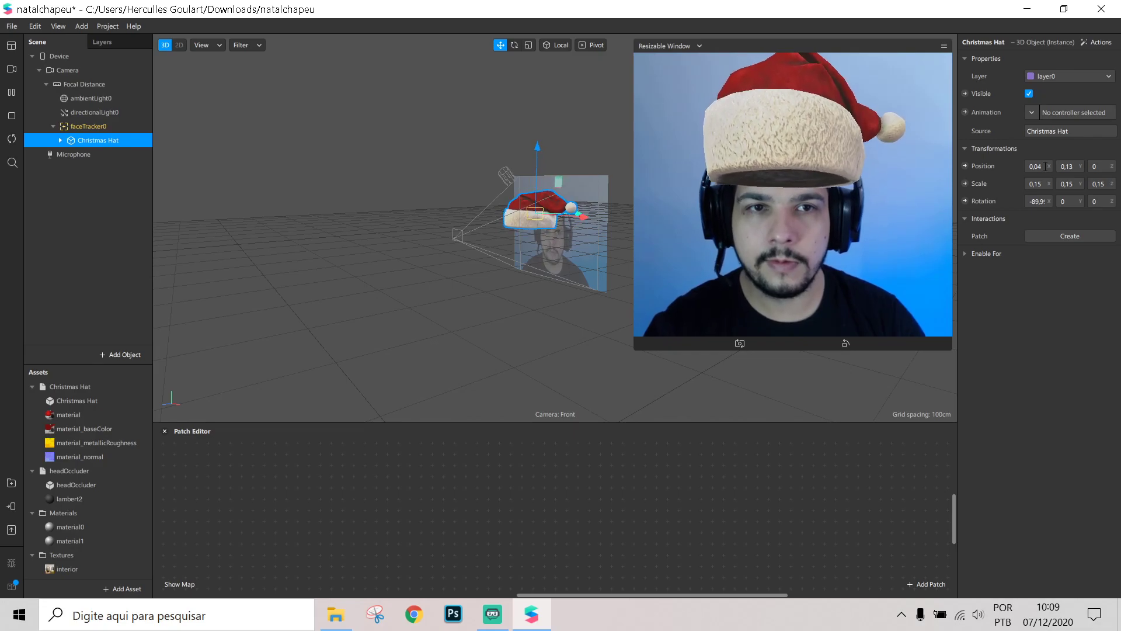
left_click(1102, 164)
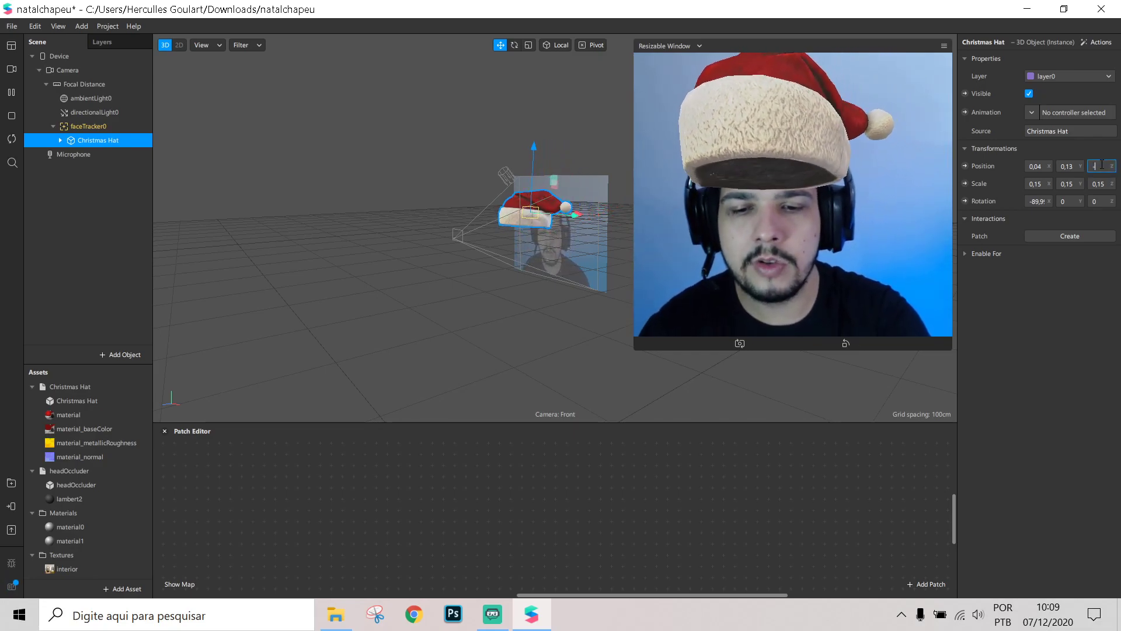
type("-0,")
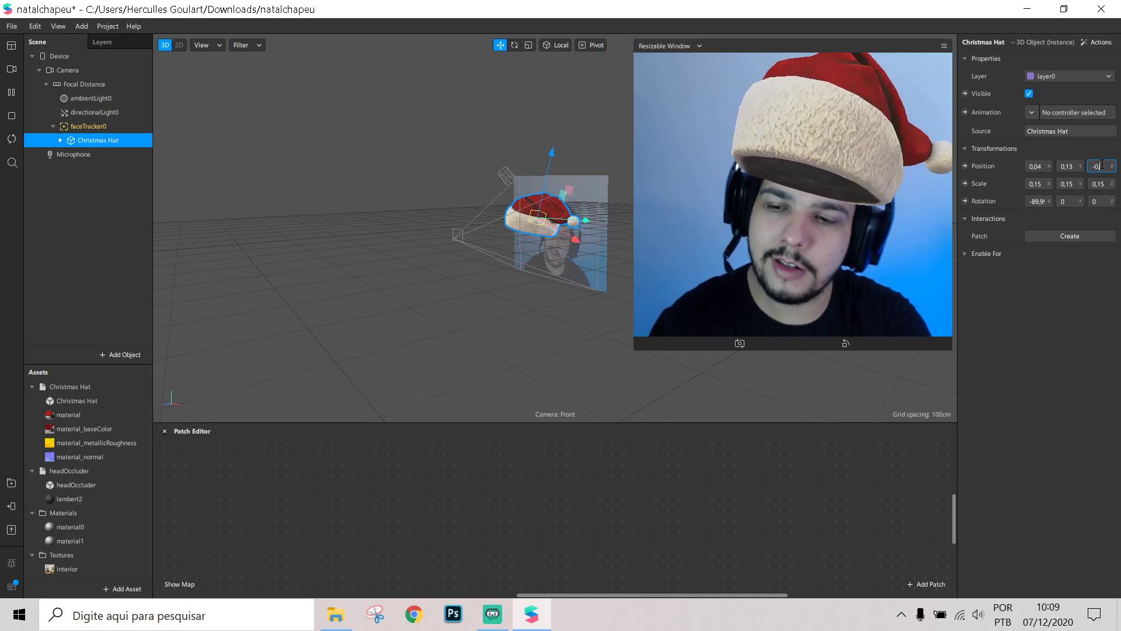
type("12")
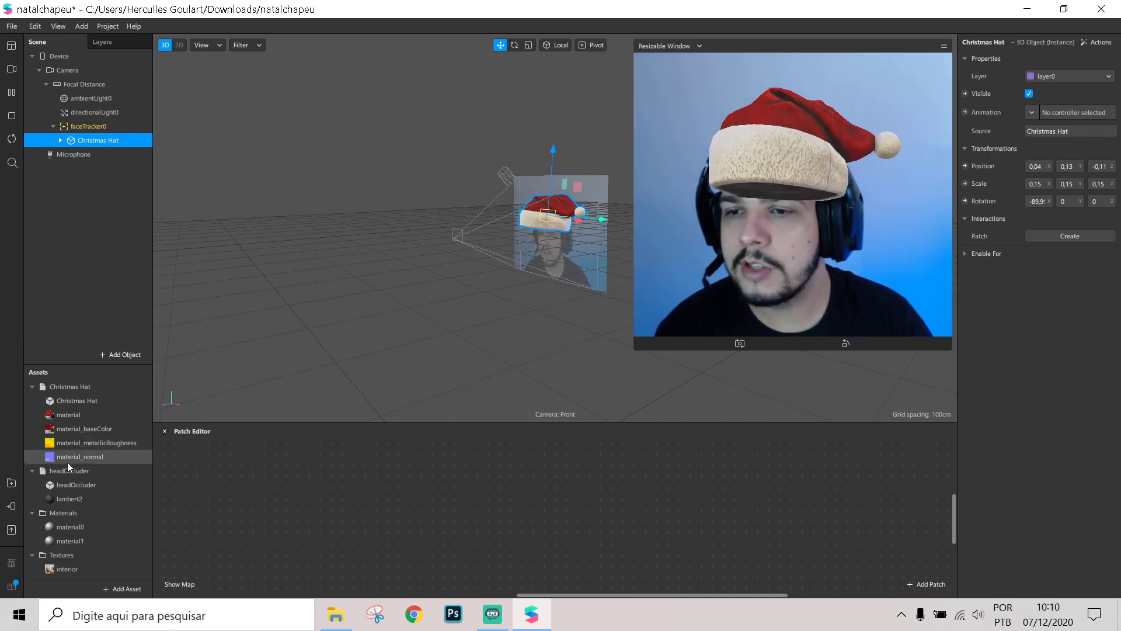
Step: Add the headOccluder asset under the face tracker and set its lambert2 material's opacity to 100%
left_click(51, 471)
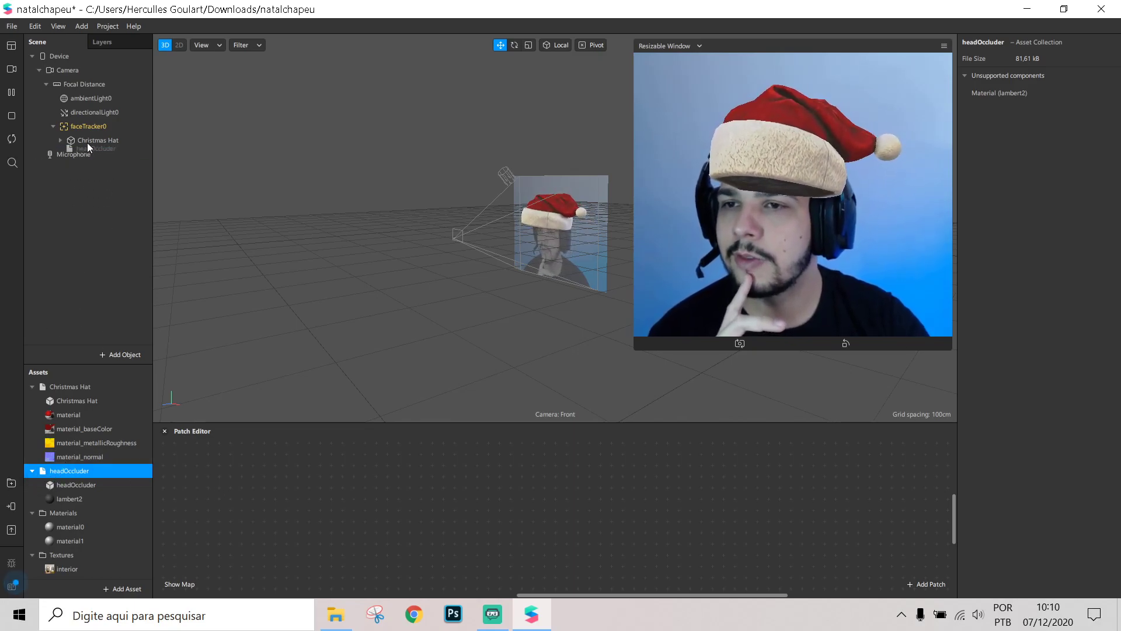
left_click_drag(81, 184, 102, 153)
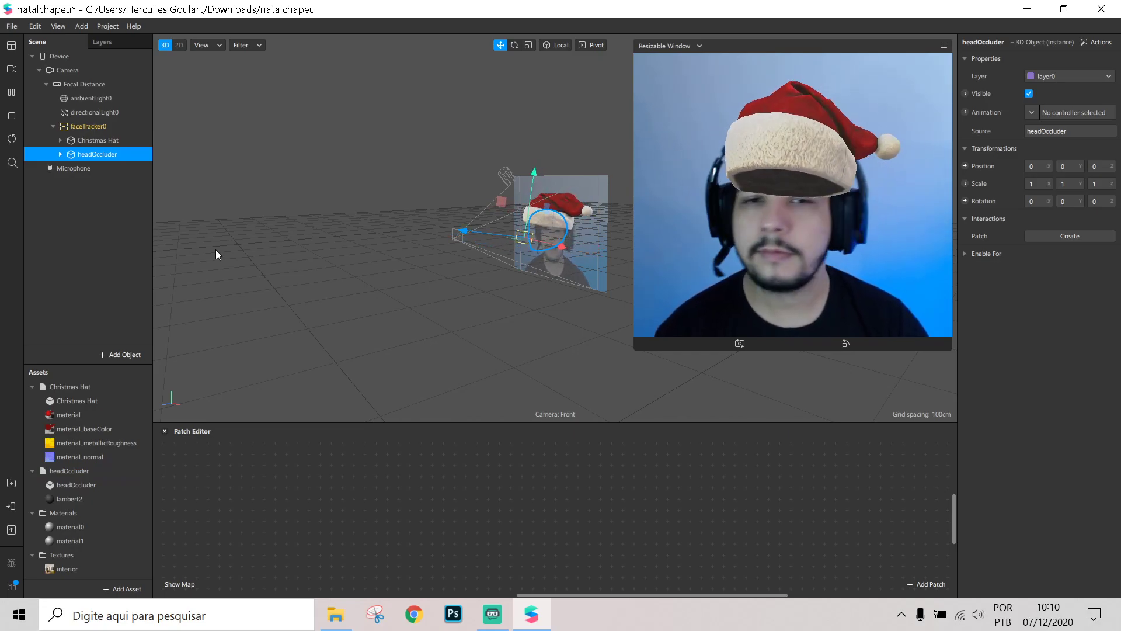
left_click(69, 499)
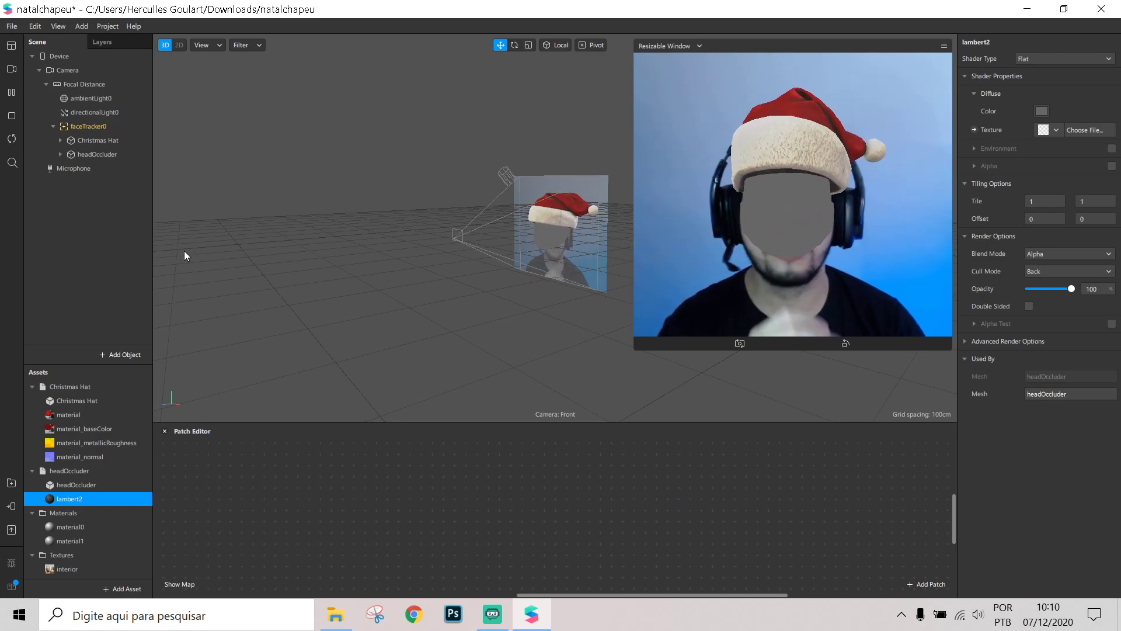
Step: Set the headOccluder's scale to 1,1 on the X, Y and Z axes
left_click(99, 154)
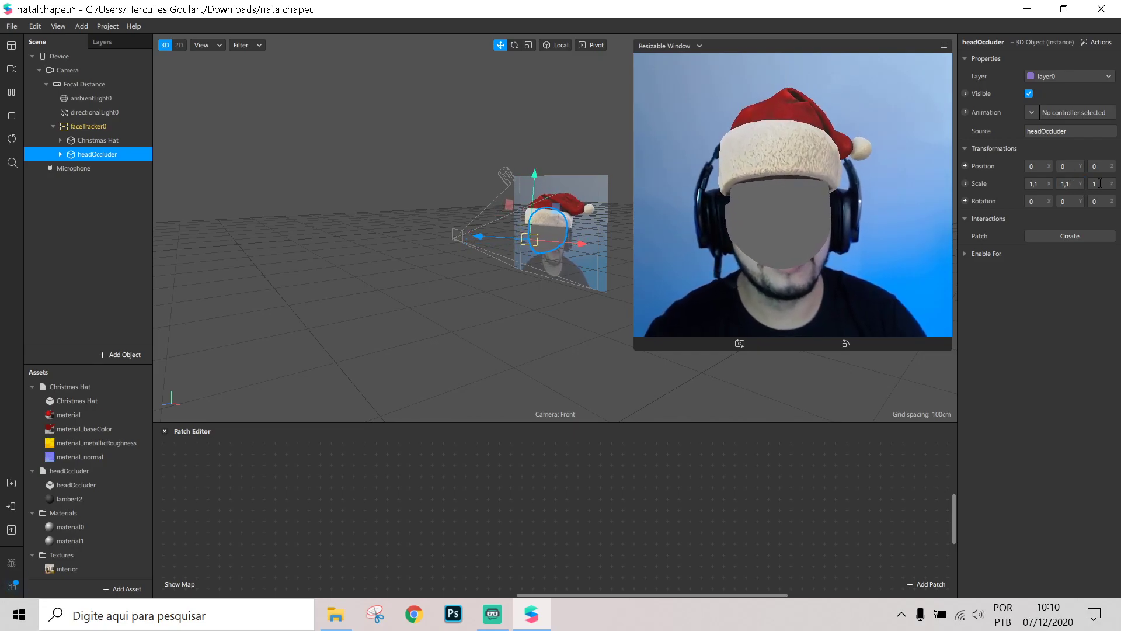
type(",1")
key("Return")
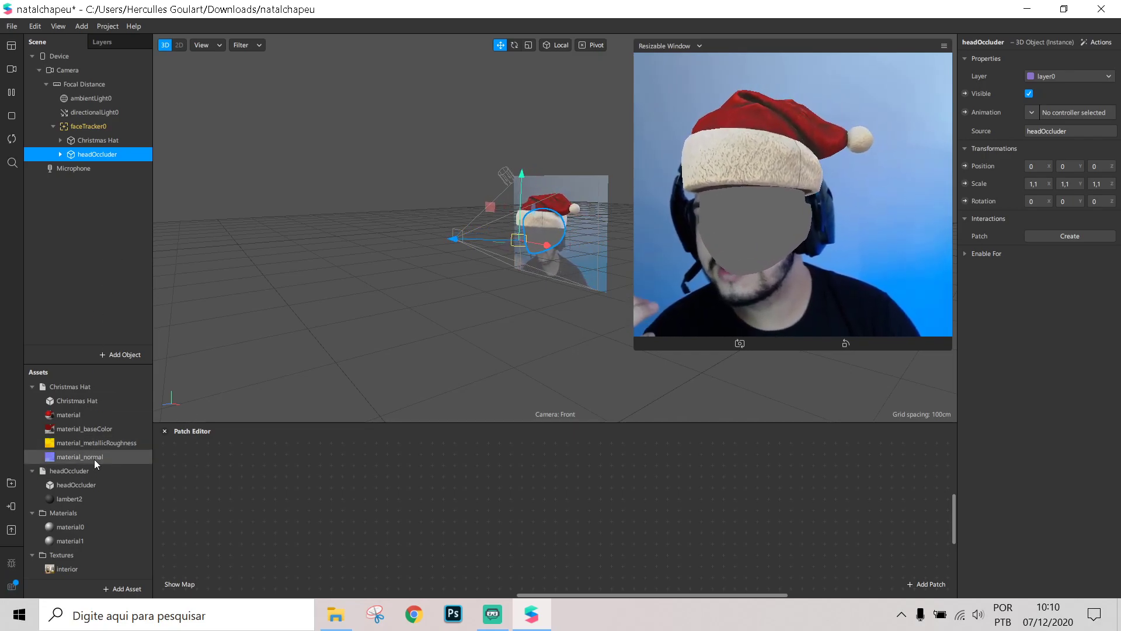
Step: Set the opacity of the headOccluder's lambert2 material to 0%
left_click(90, 499)
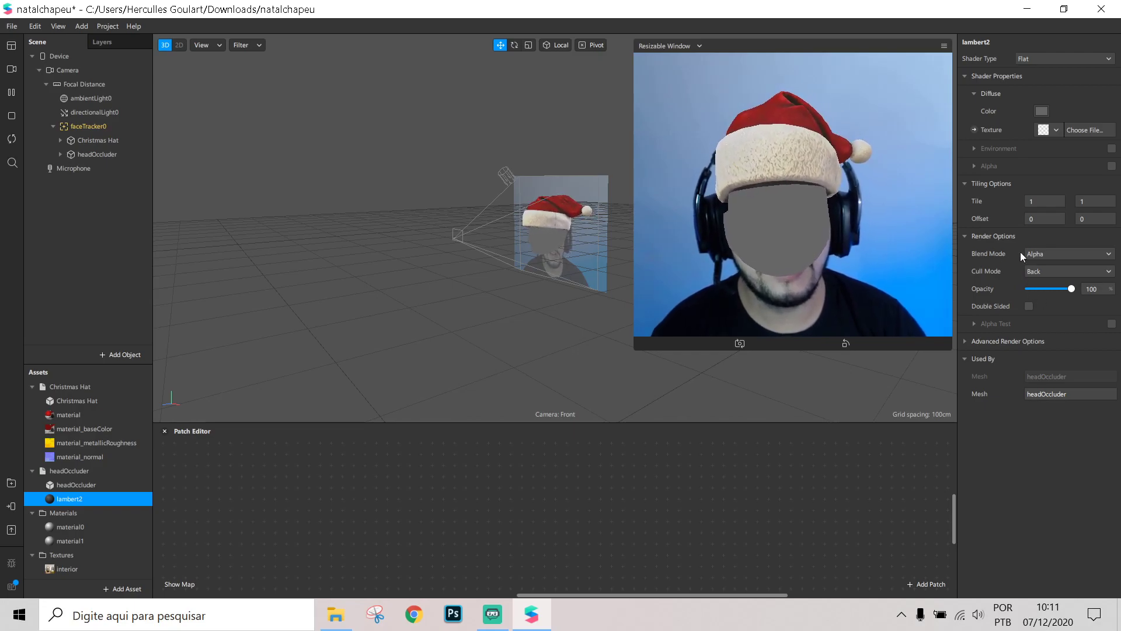
left_click(1056, 254)
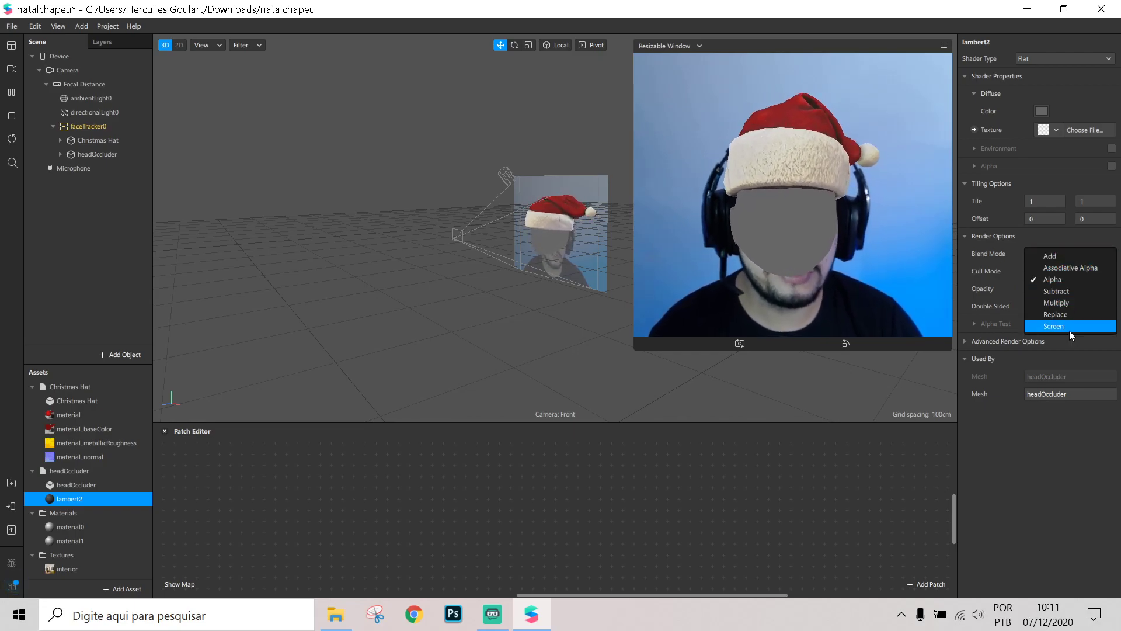
left_click(1069, 236)
left_click_drag(1071, 289, 986, 288)
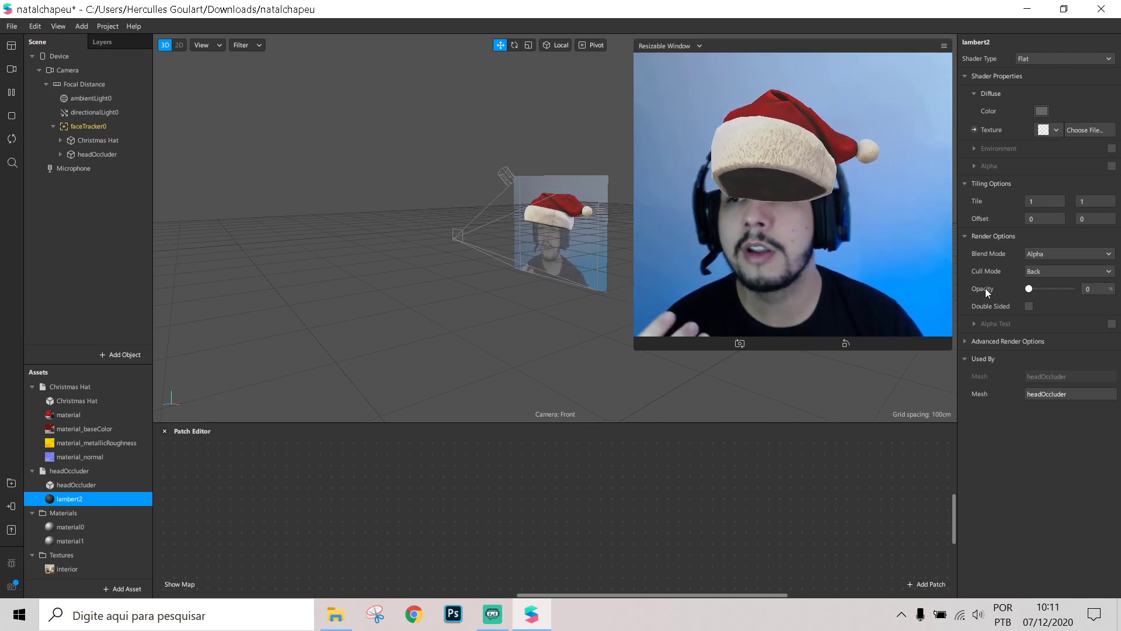
Step: Move headOccluder above the Christmas Hat within the face tracker's hierarchy
left_click(107, 157)
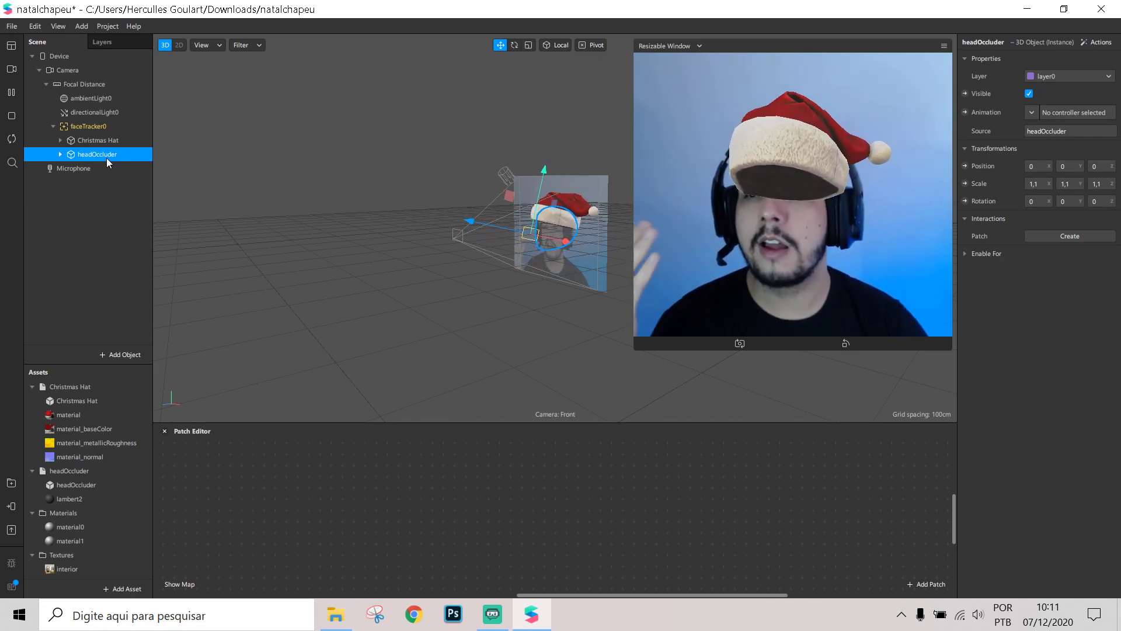
left_click_drag(92, 157, 92, 131)
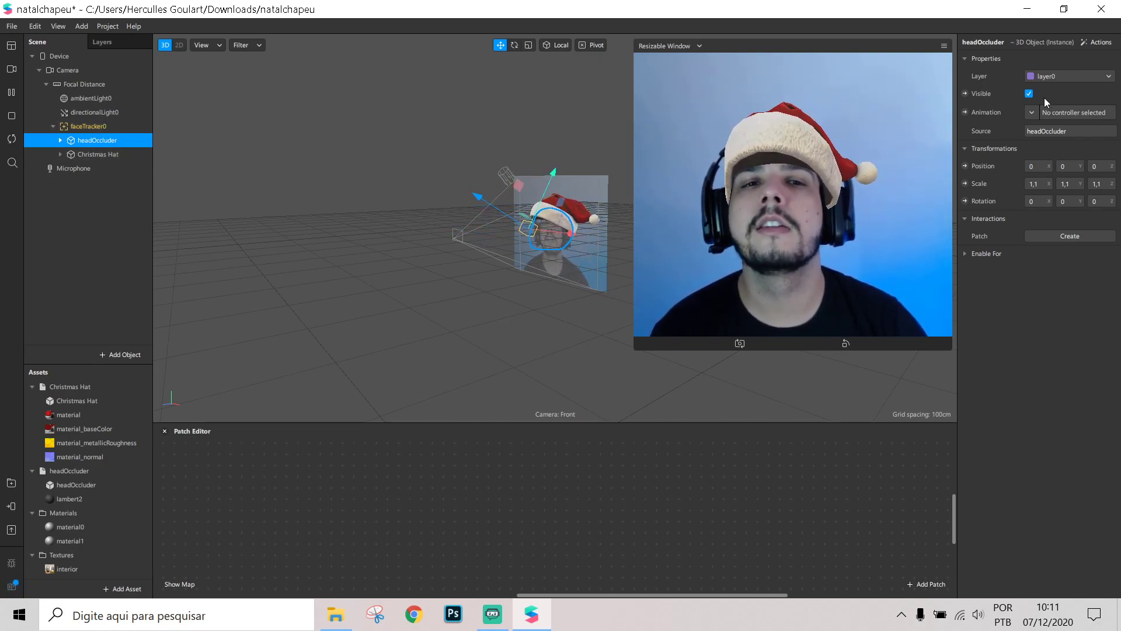
Step: Hide and show the headOccluder to compare its effect on the hat, and clear the selection
left_click(1028, 94)
left_click(1029, 94)
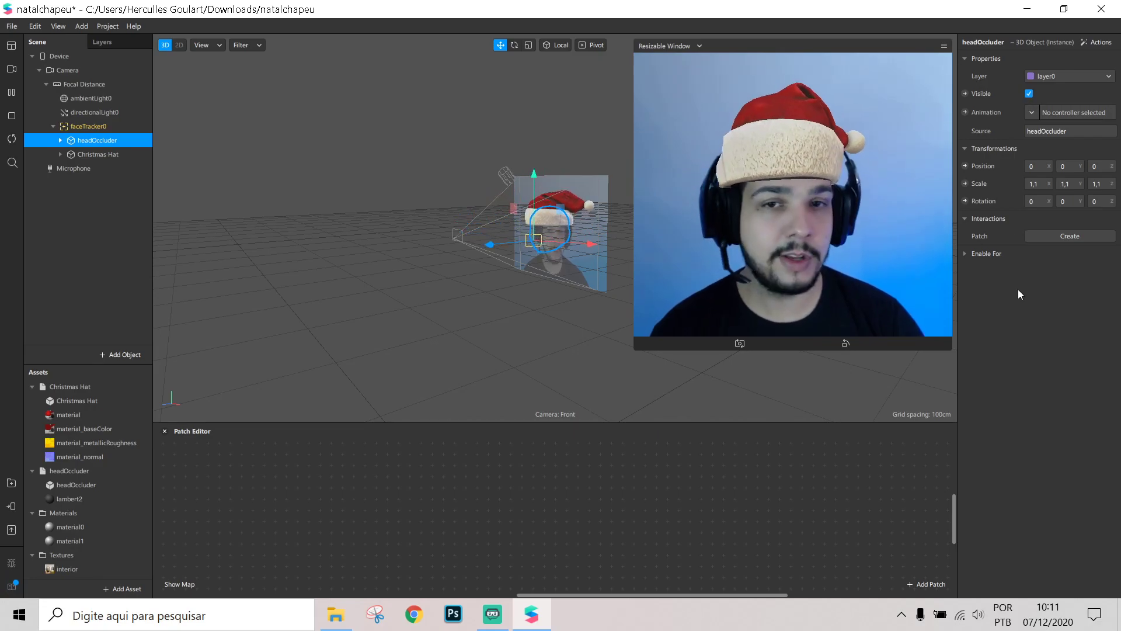
left_click(65, 194)
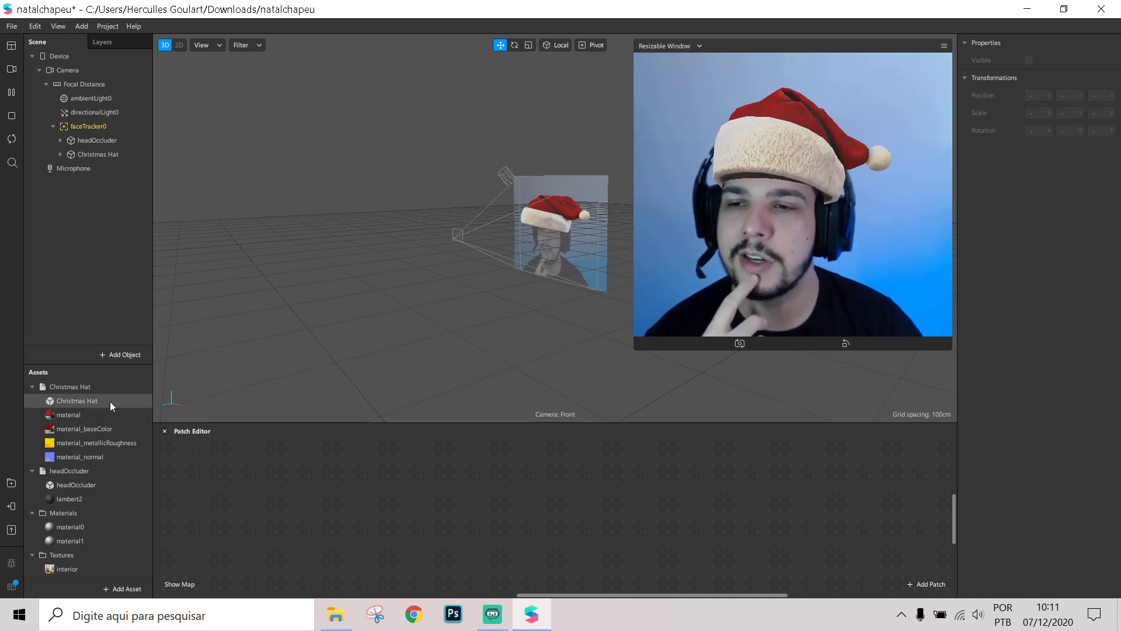
Step: Try the hat's material with its environment switched off and test its metallic value, ending with metallic at 100 and the environment on
left_click(62, 415)
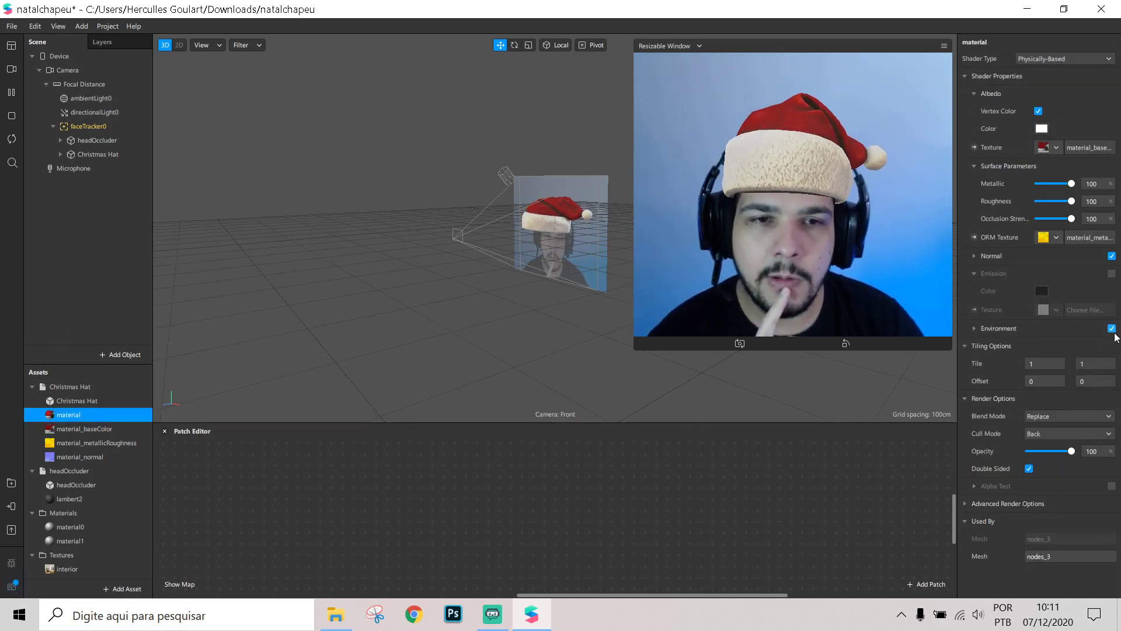
left_click(975, 330)
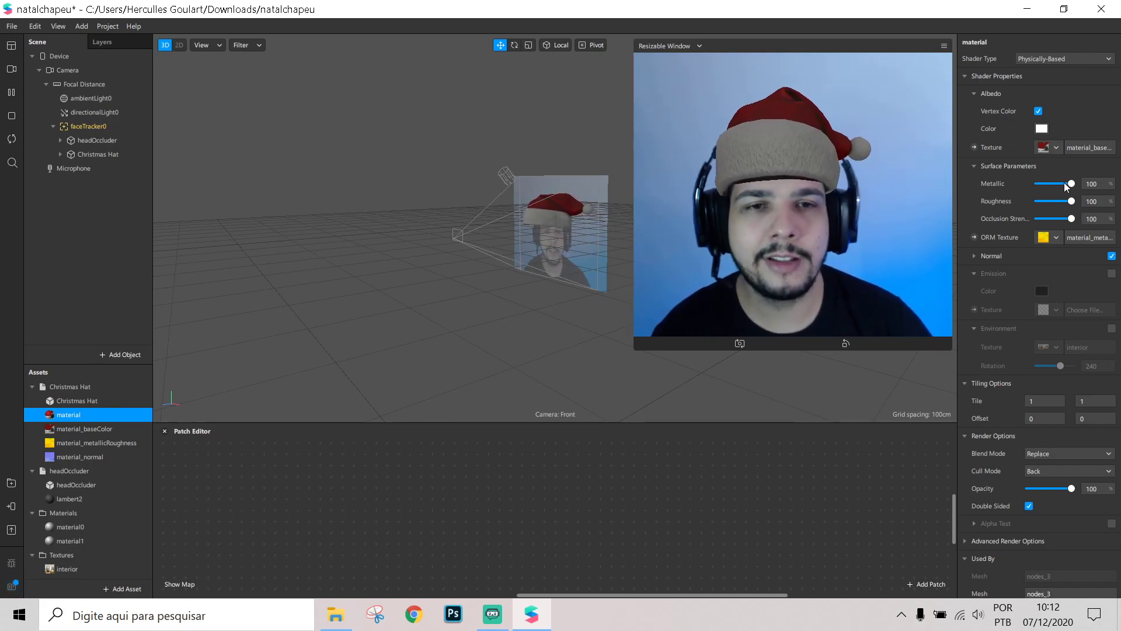
mouse_move(1071, 184)
left_mouse_down()
mouse_move(1058, 184)
mouse_move(1085, 194)
left_mouse_up()
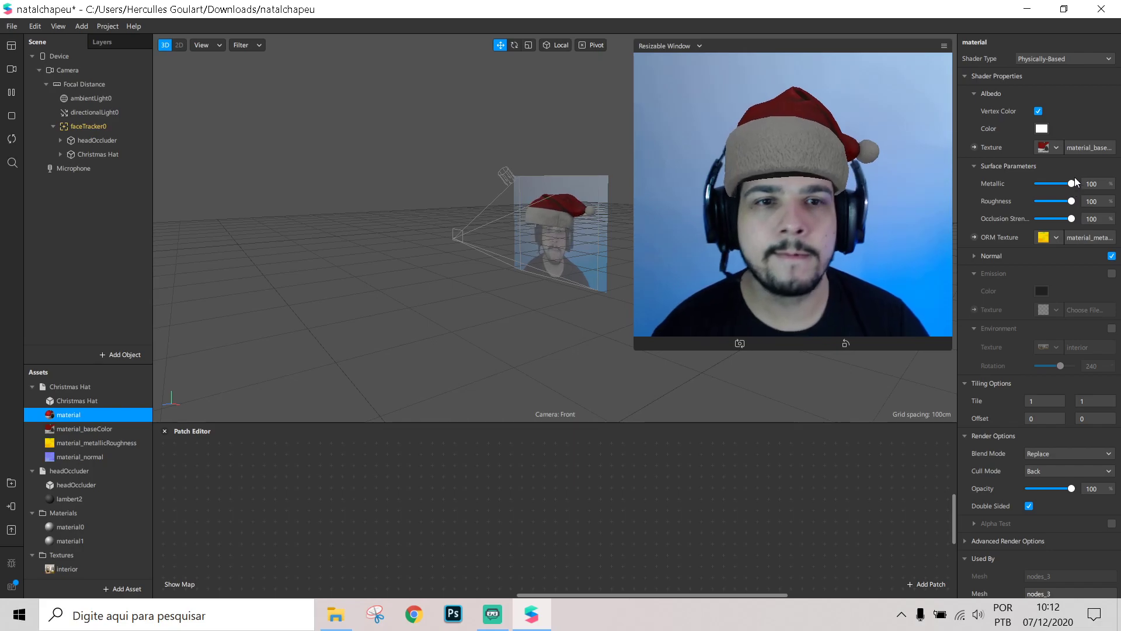
mouse_move(1072, 183)
left_mouse_down()
mouse_move(1010, 188)
mouse_move(1074, 184)
left_mouse_up()
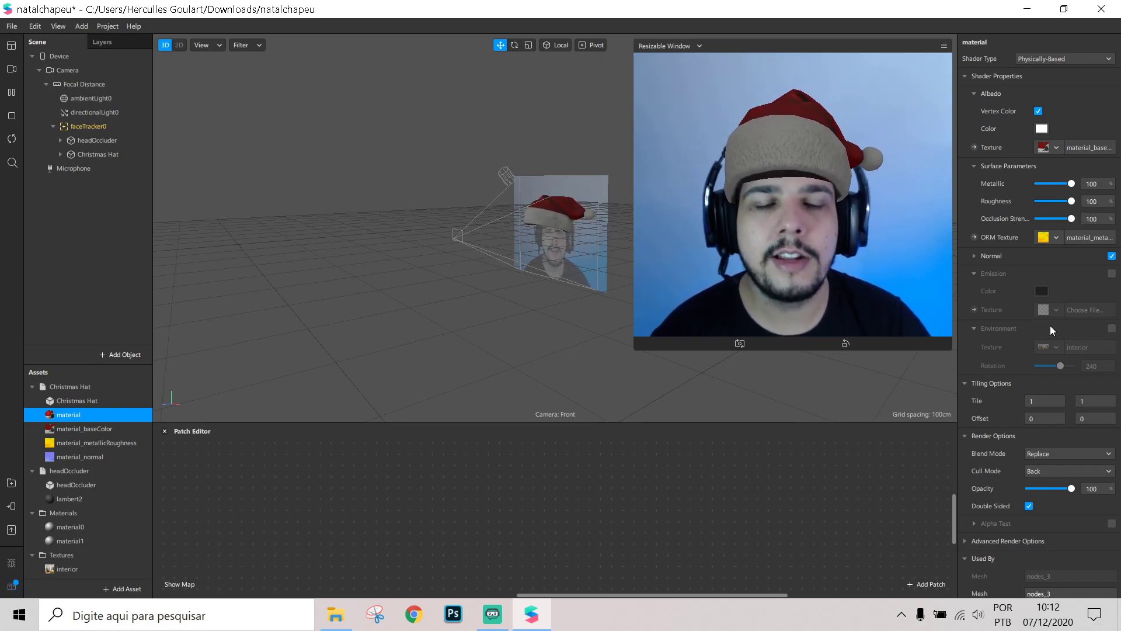
left_click(1111, 329)
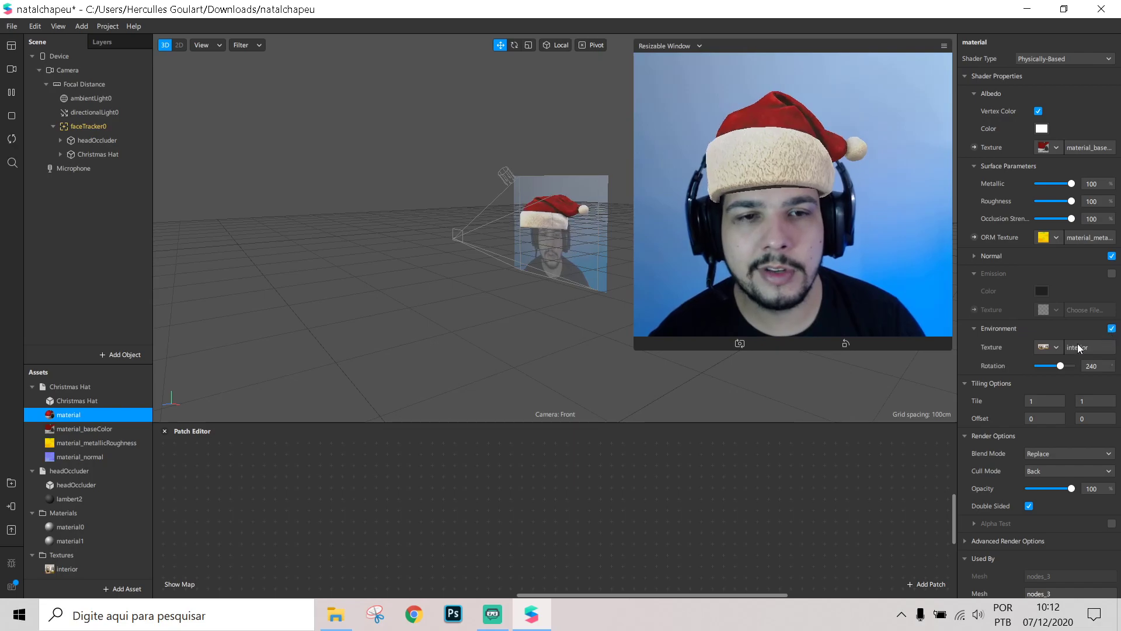
Step: Browse the AR Library textures for the hat material's environment and close the library without choosing one
left_click(1055, 348)
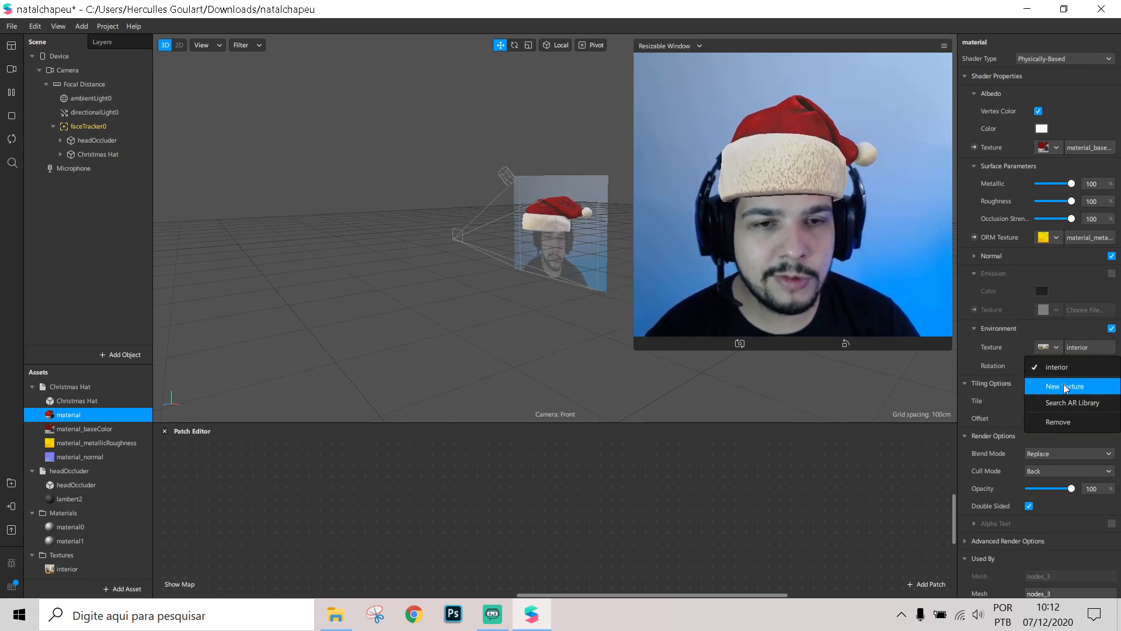
left_click(1089, 402)
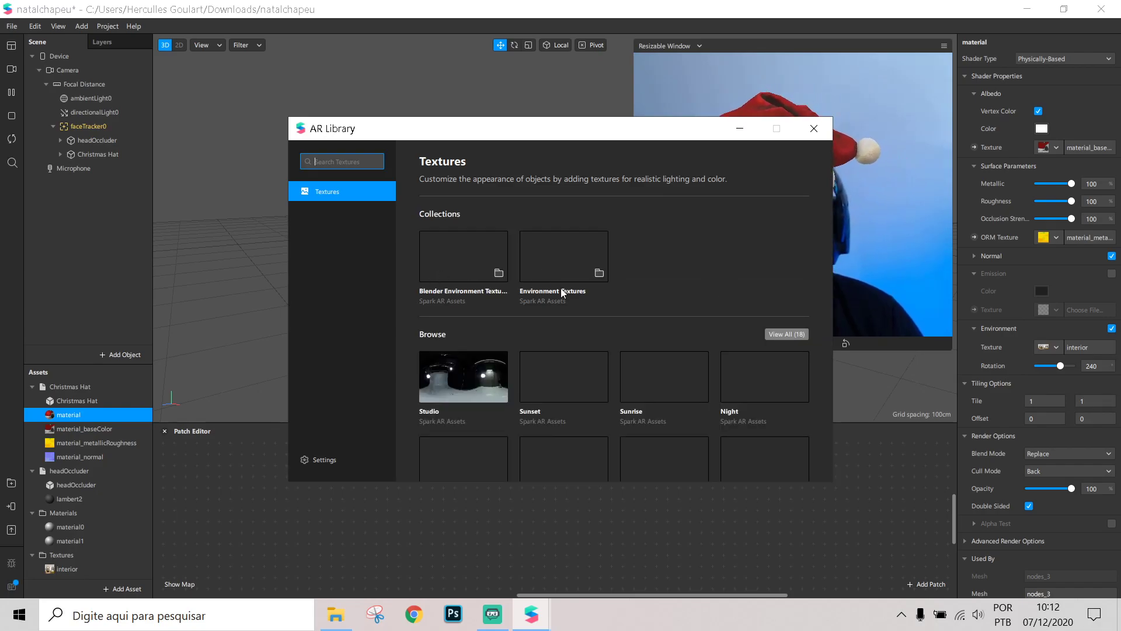
scroll(560, 292, "down", 2)
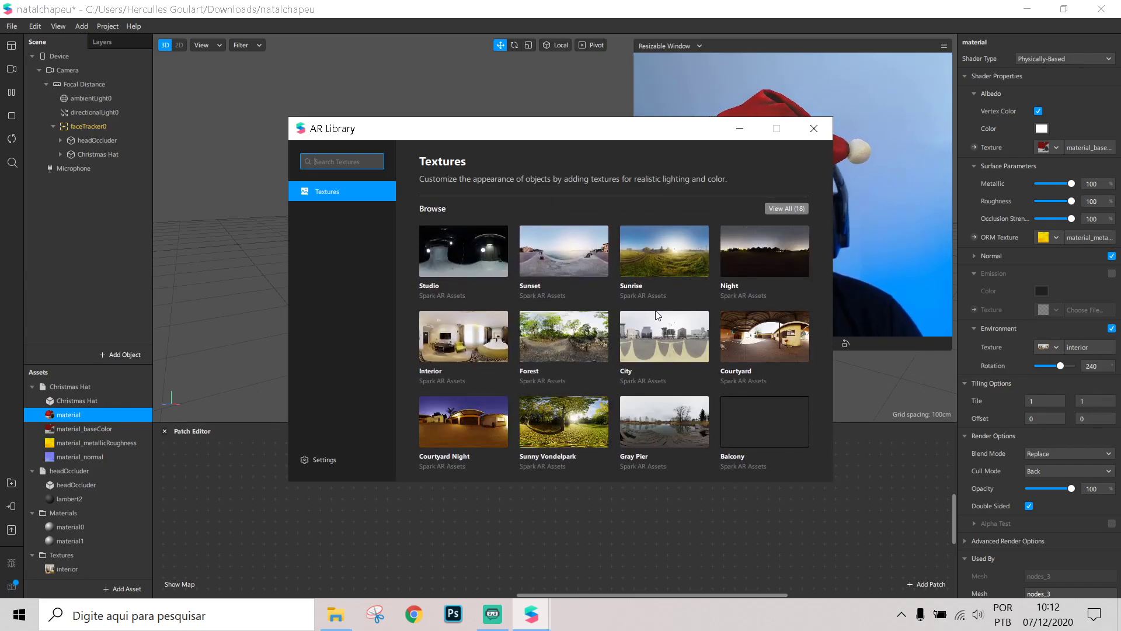
left_click(807, 133)
Step: Set the hat material's environment rotation to 0, and compare its look with environment off and roughness at 0, keeping roughness at 100
left_click_drag(1057, 367, 1027, 366)
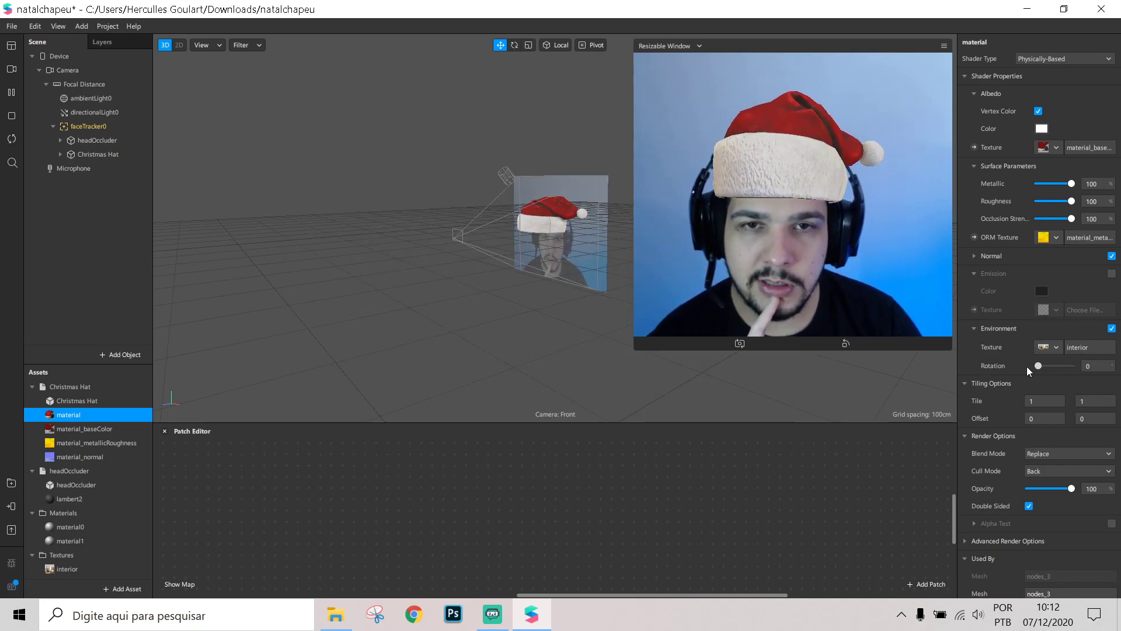
left_click(1112, 328)
left_click(1112, 329)
left_click(1112, 329)
left_click(1111, 329)
left_click_drag(1071, 202, 1026, 212)
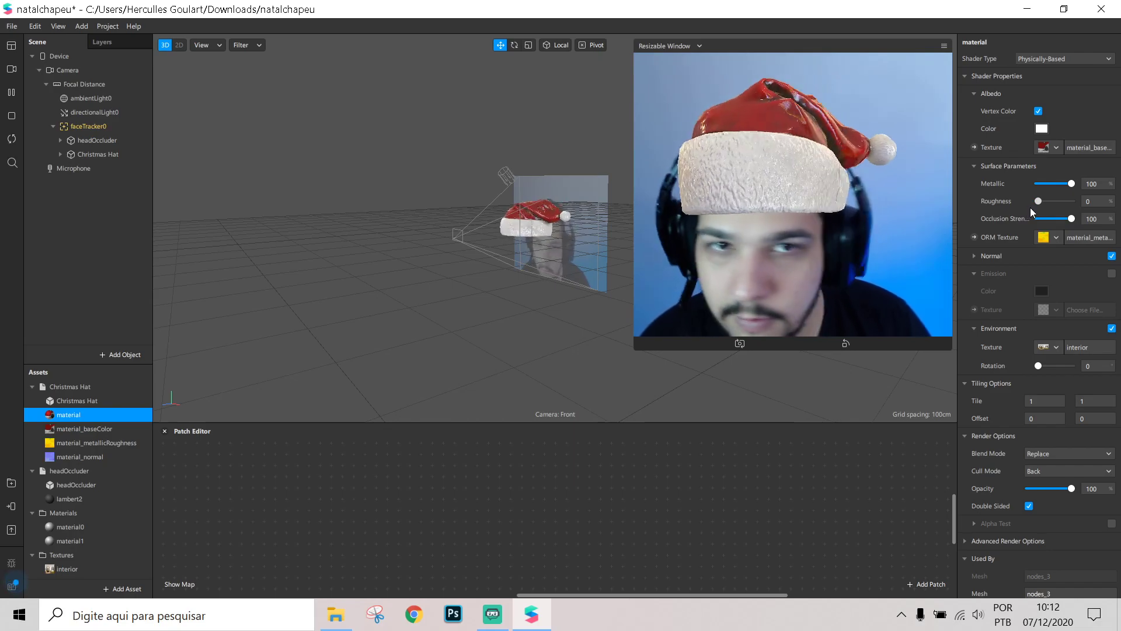
left_click_drag(1031, 207, 1111, 206)
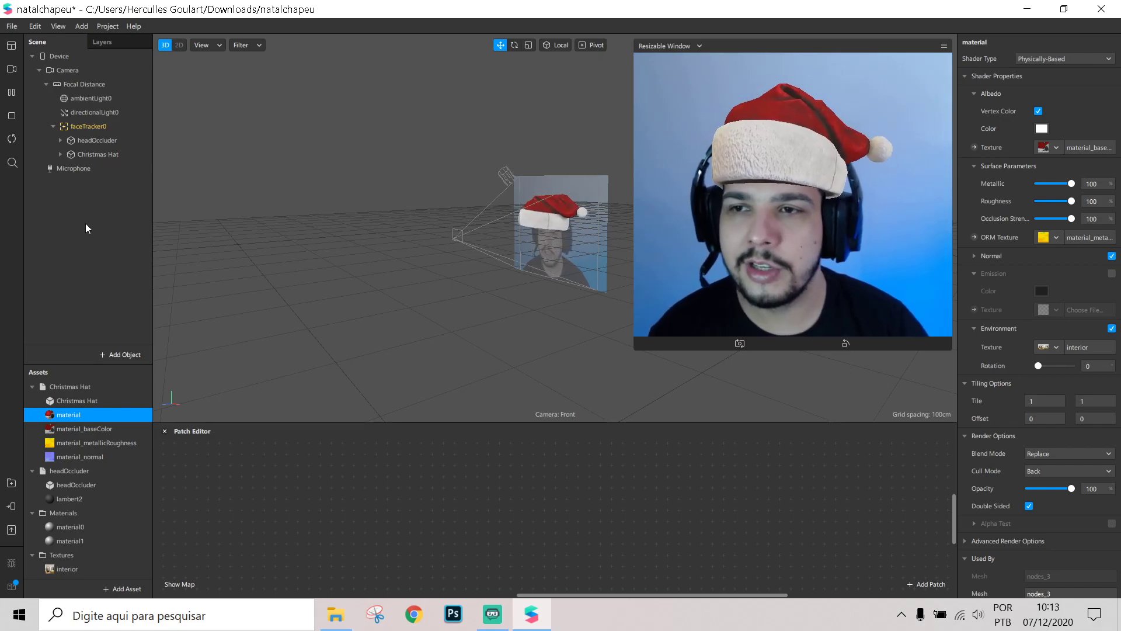
Step: Add a Particle System outside the collapsed face tracker and raise its emitter above the head to a Y position of 0,362
mouse_move(111, 222)
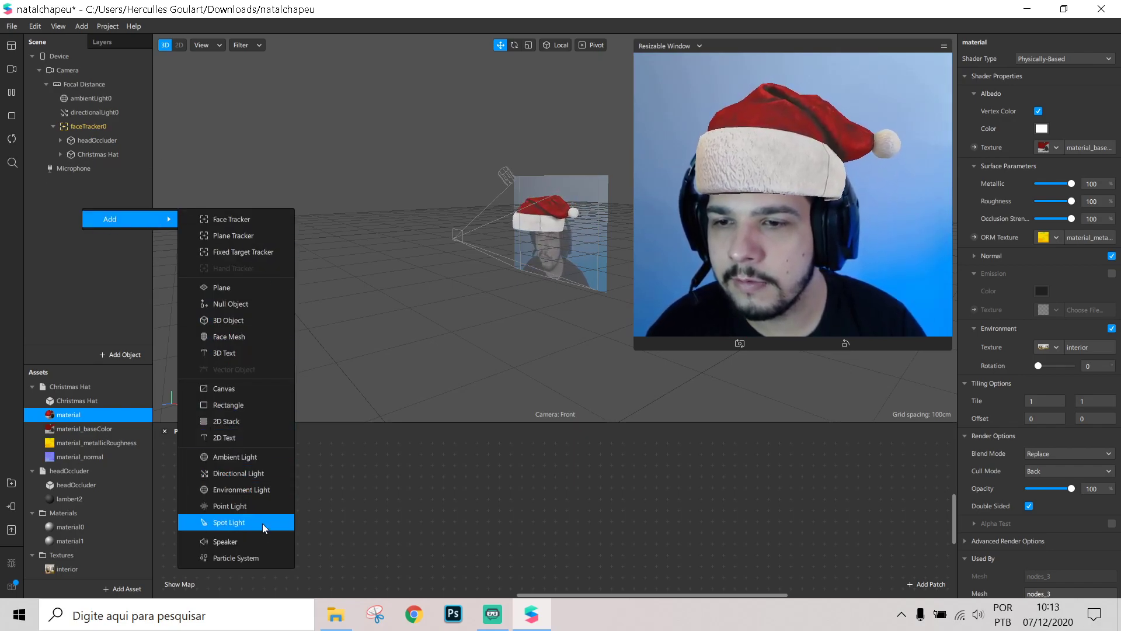
left_click(265, 553)
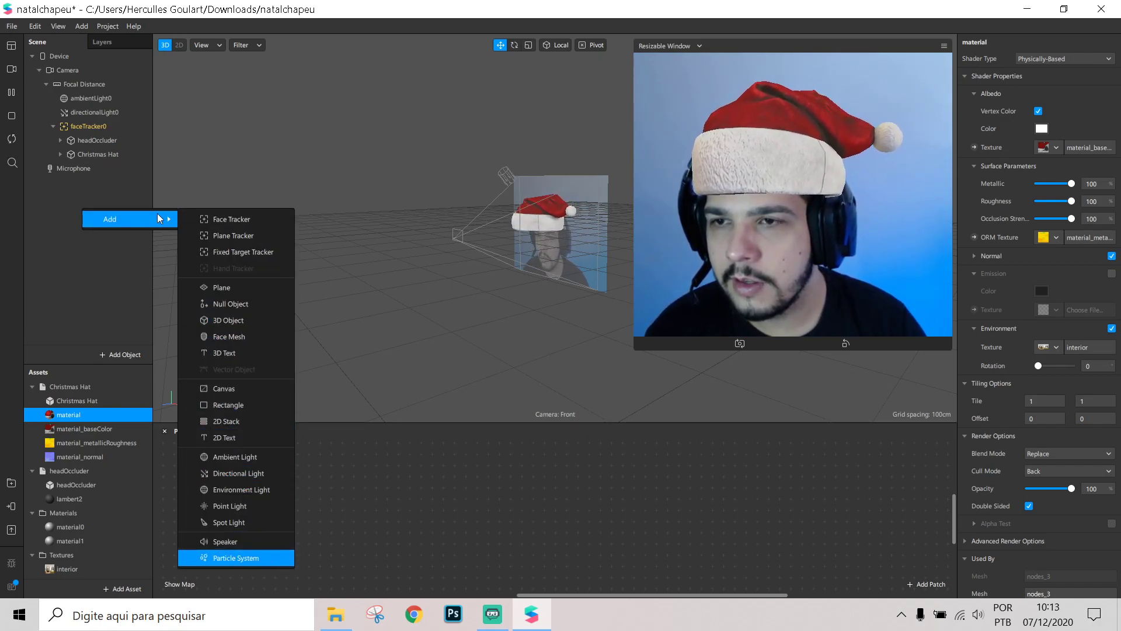
left_click(53, 126)
left_click(83, 130)
left_click(83, 141)
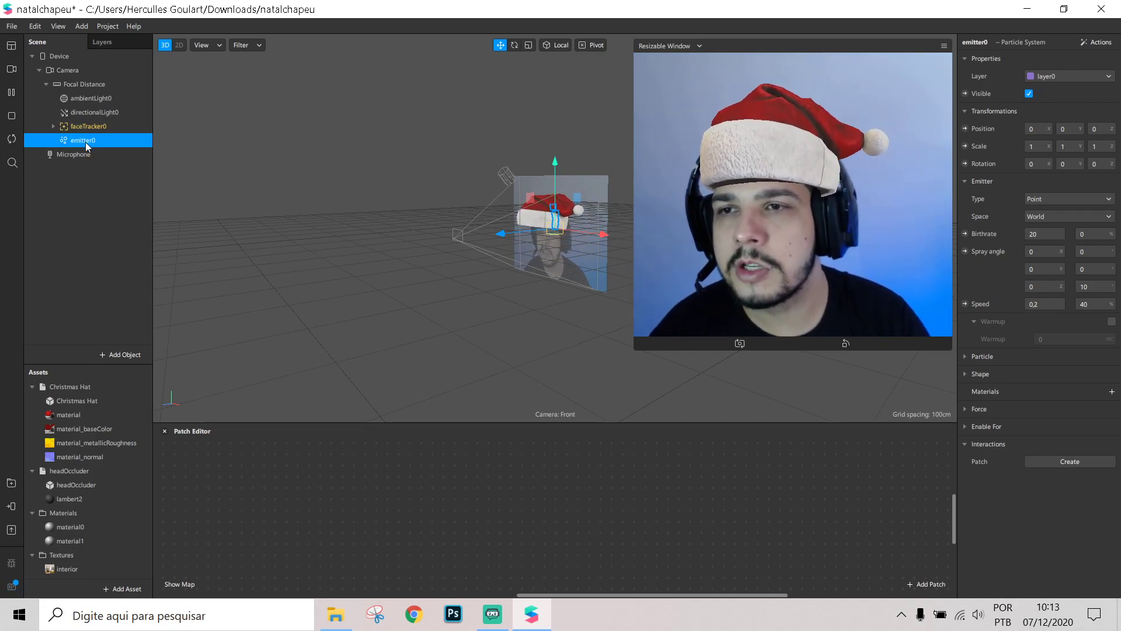
left_click_drag(556, 167, 572, 92)
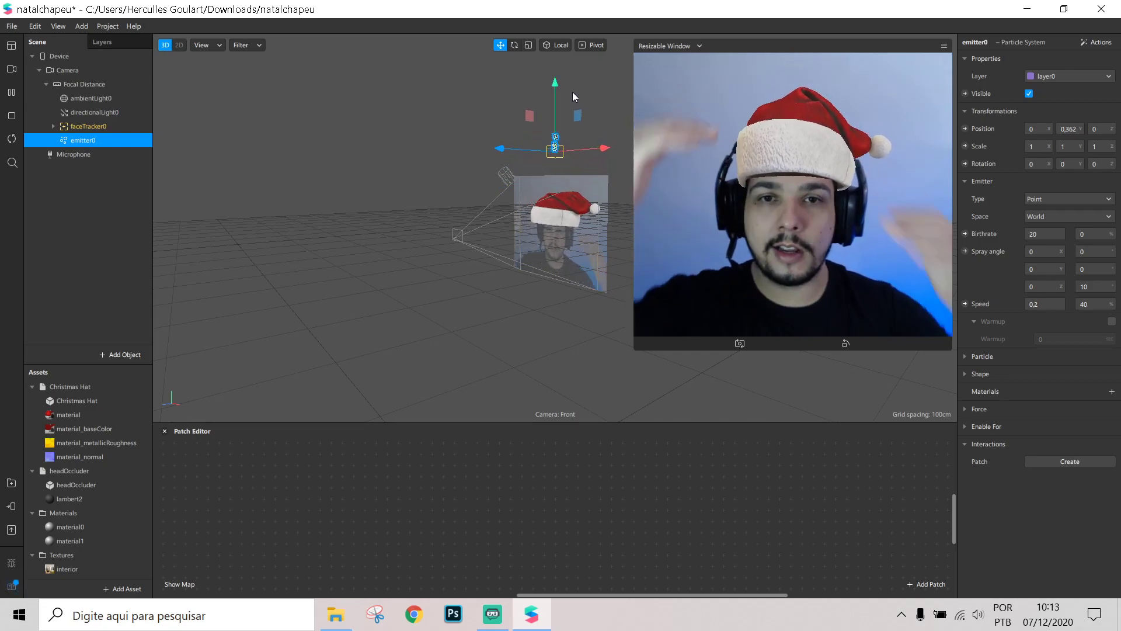
Step: Change the emitter type to Line with a length of 0,6 and set its speed to -0,2
left_click(1083, 199)
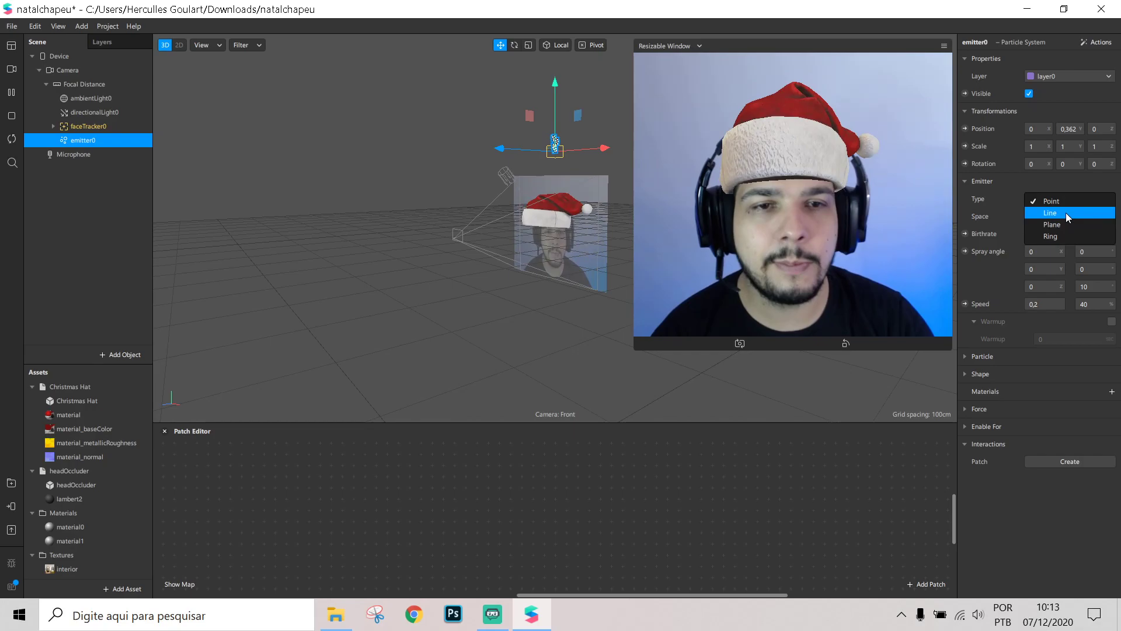
left_click(1066, 213)
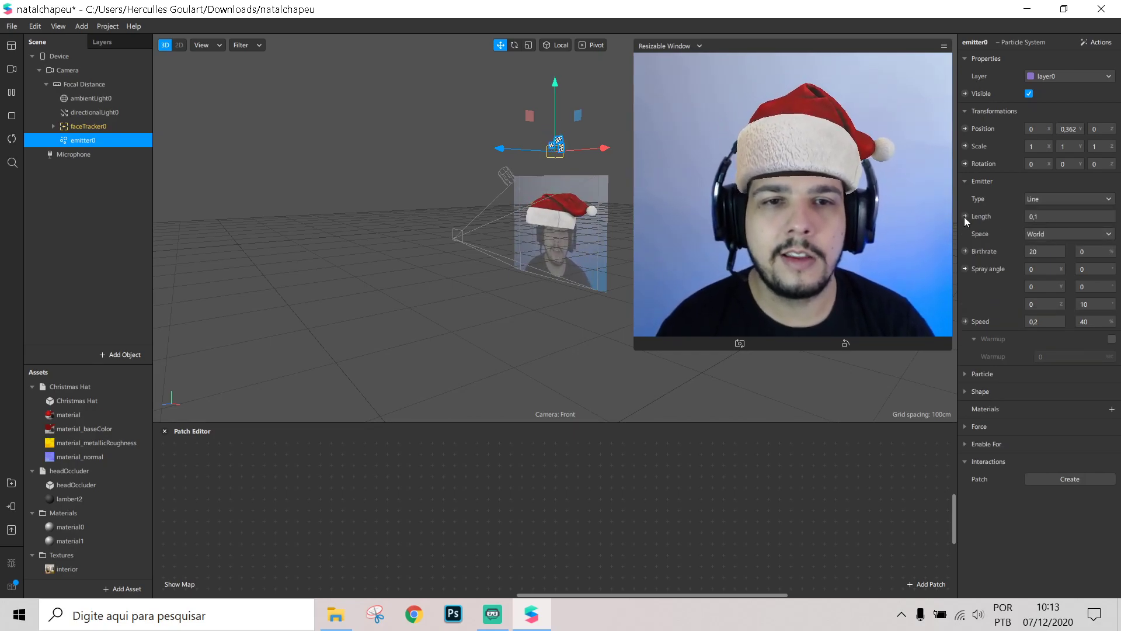
left_click(1058, 215)
key("BackSpace")
type("6")
key("Return")
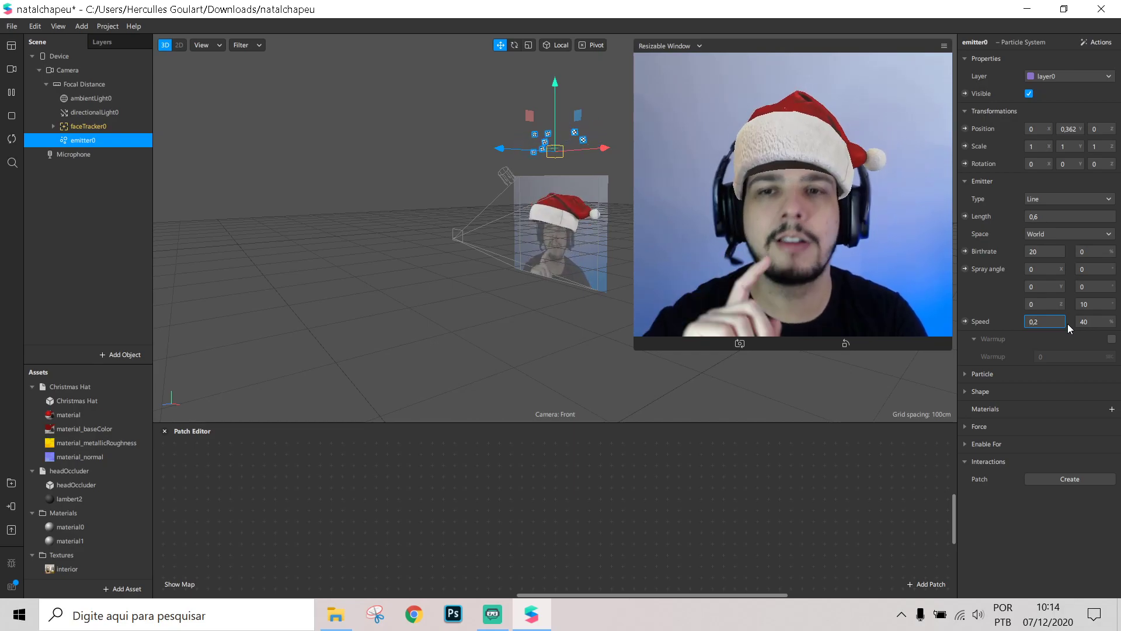
type("-")
key("Return")
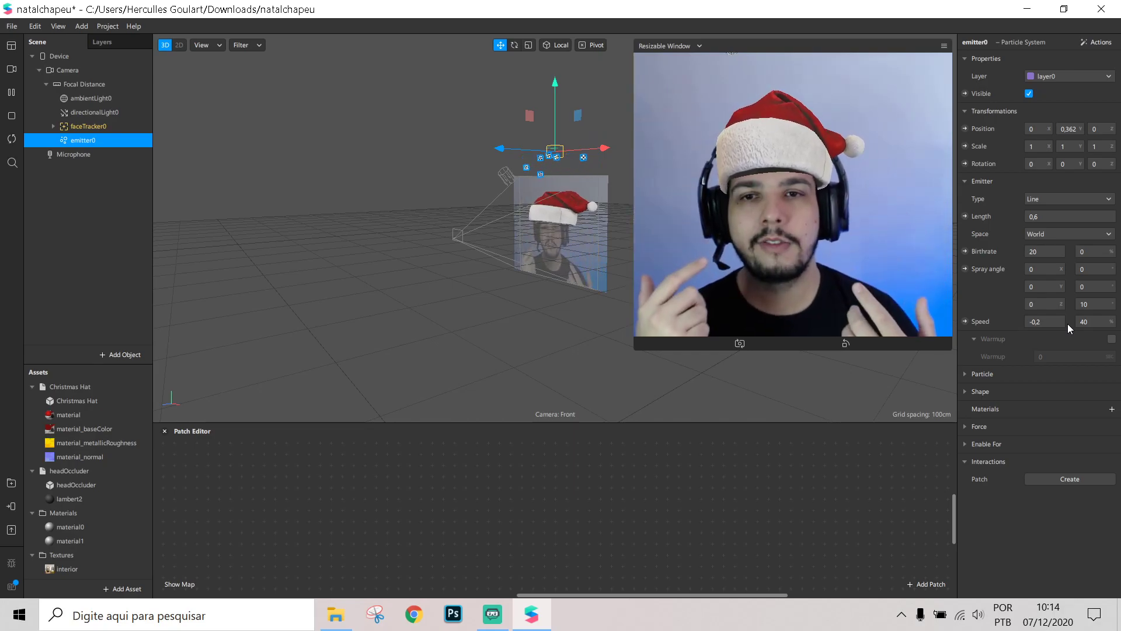
Step: Set the emitter's particle lifespan to 3,4, trying 4 and 3 first
left_click(965, 374)
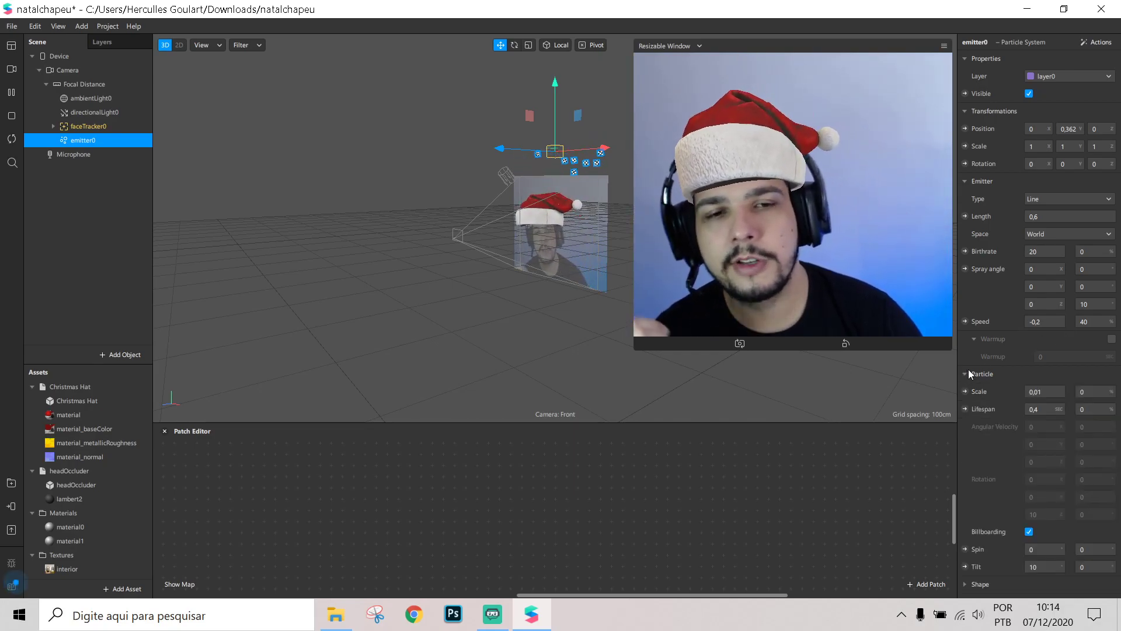
scroll(1032, 350, "down", 3)
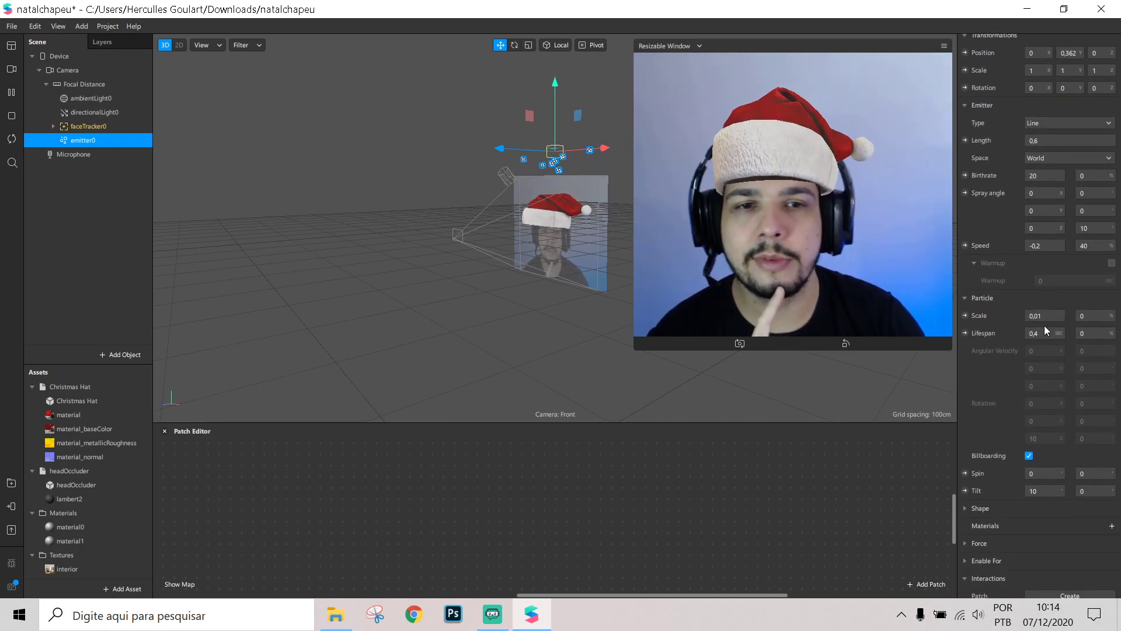
scroll(1044, 324, "down", 1)
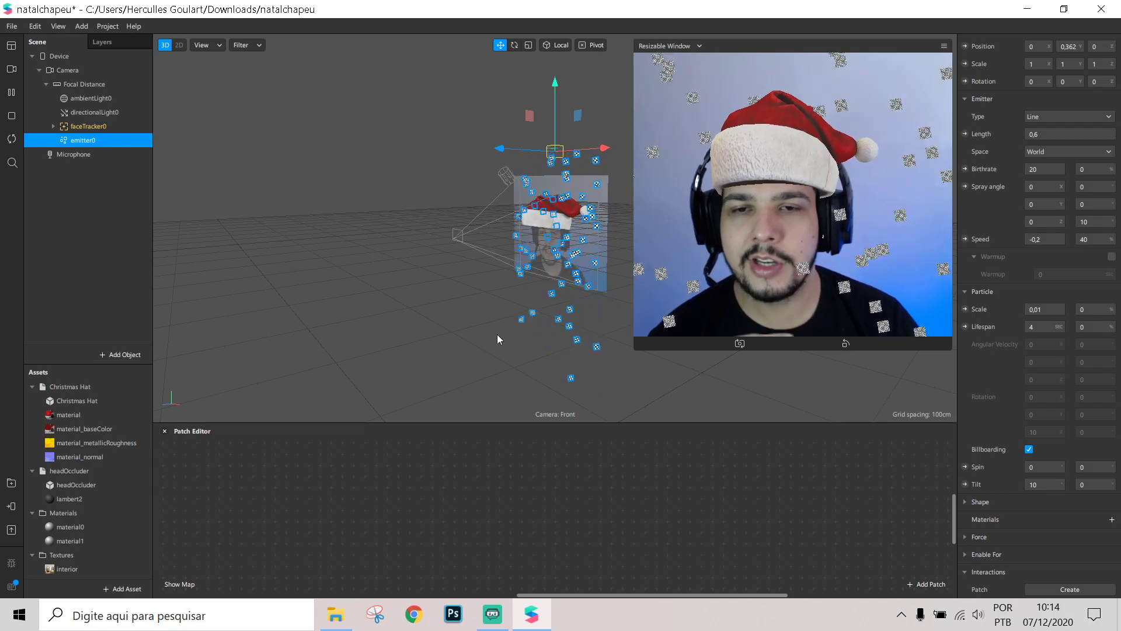
left_click(1042, 327)
type("3")
key("Return")
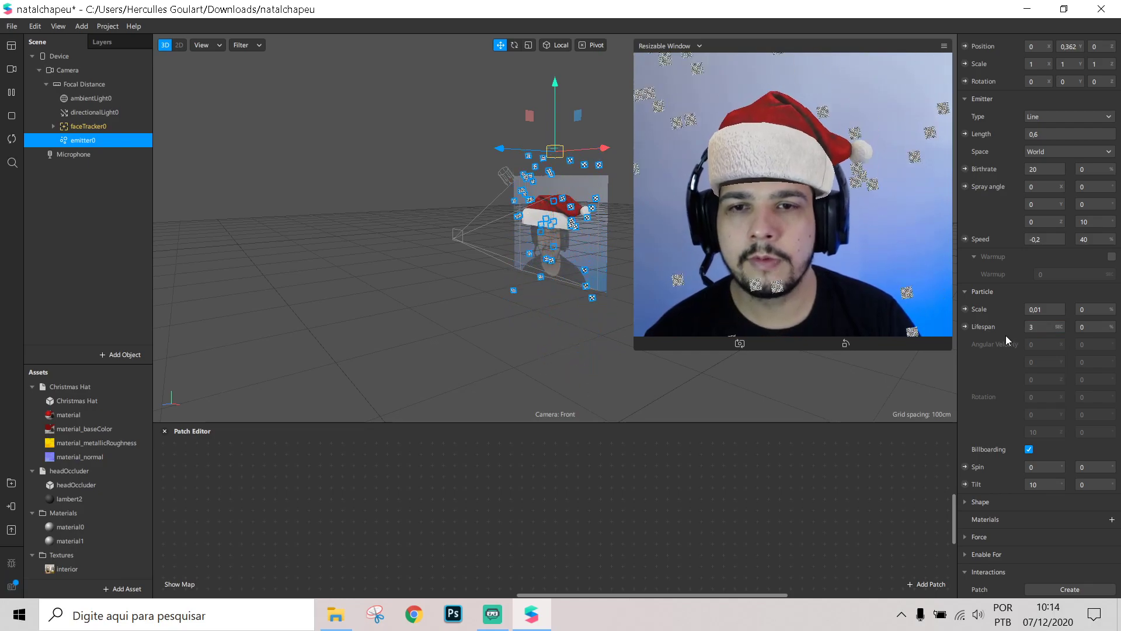
left_click(1045, 328)
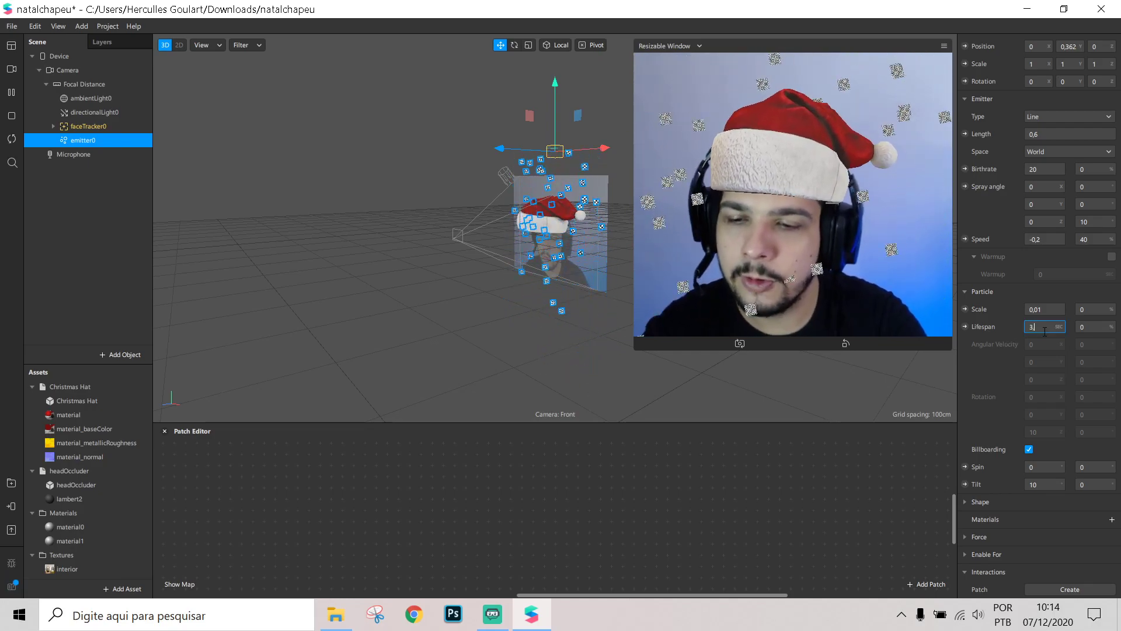
type(",4")
key("Return")
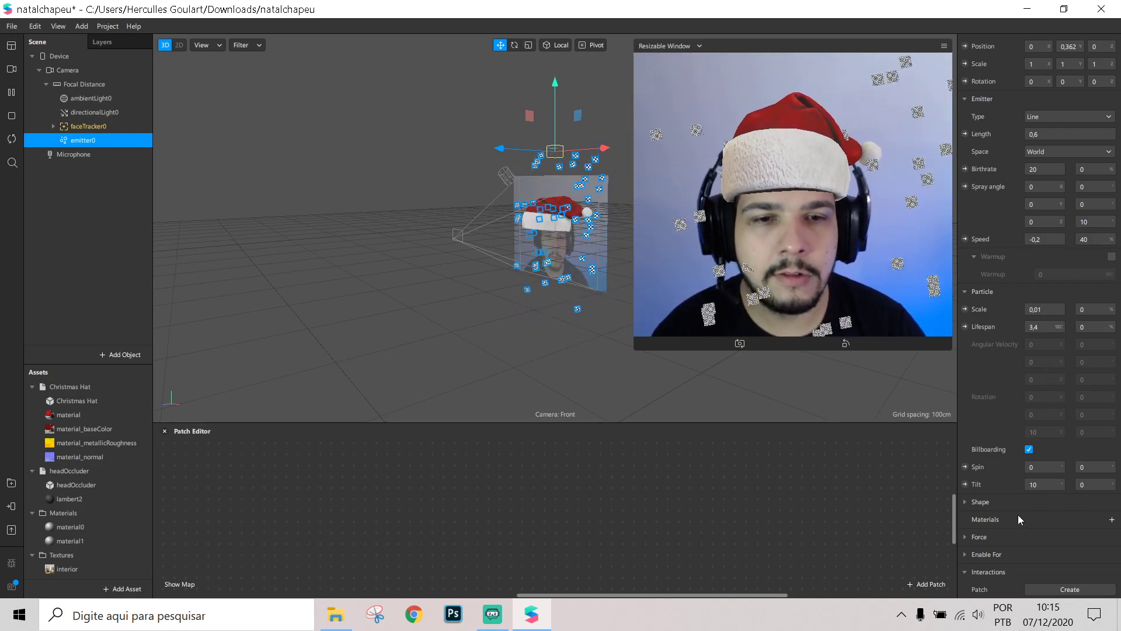
Step: Create a new material for the particle emitter and set its shader type to Flat
left_click(1112, 521)
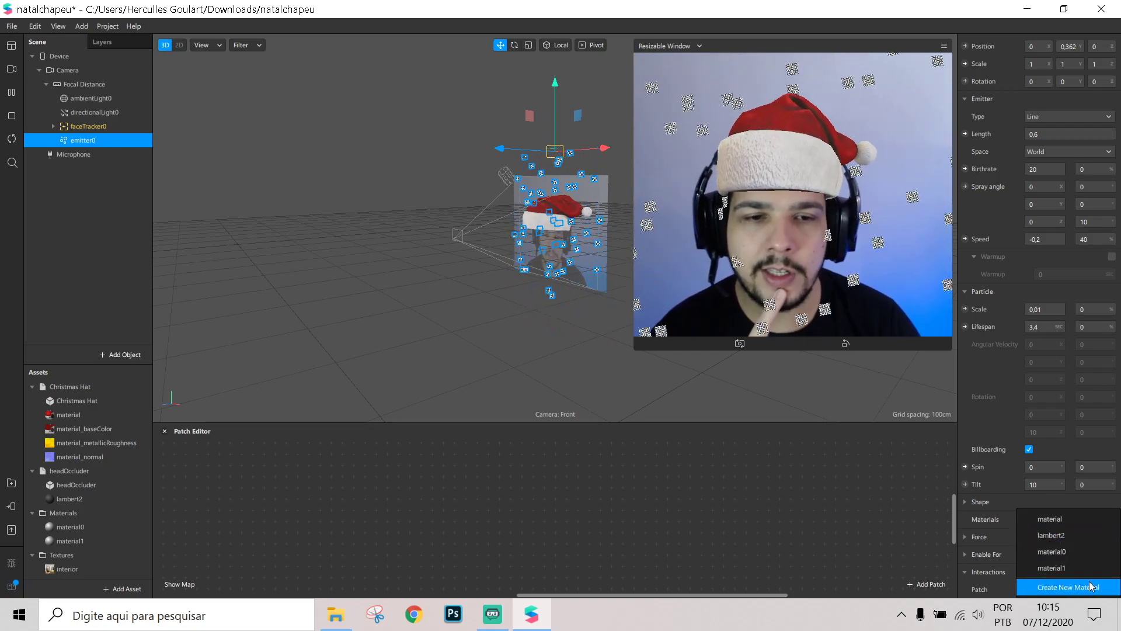
left_click(1026, 588)
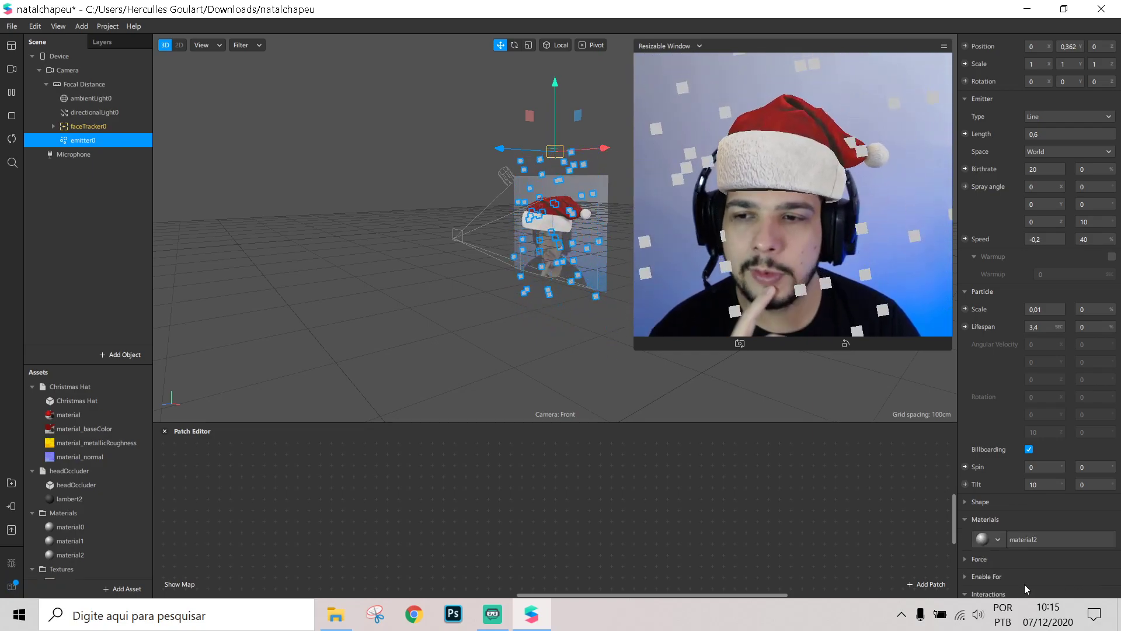
left_click(1072, 538)
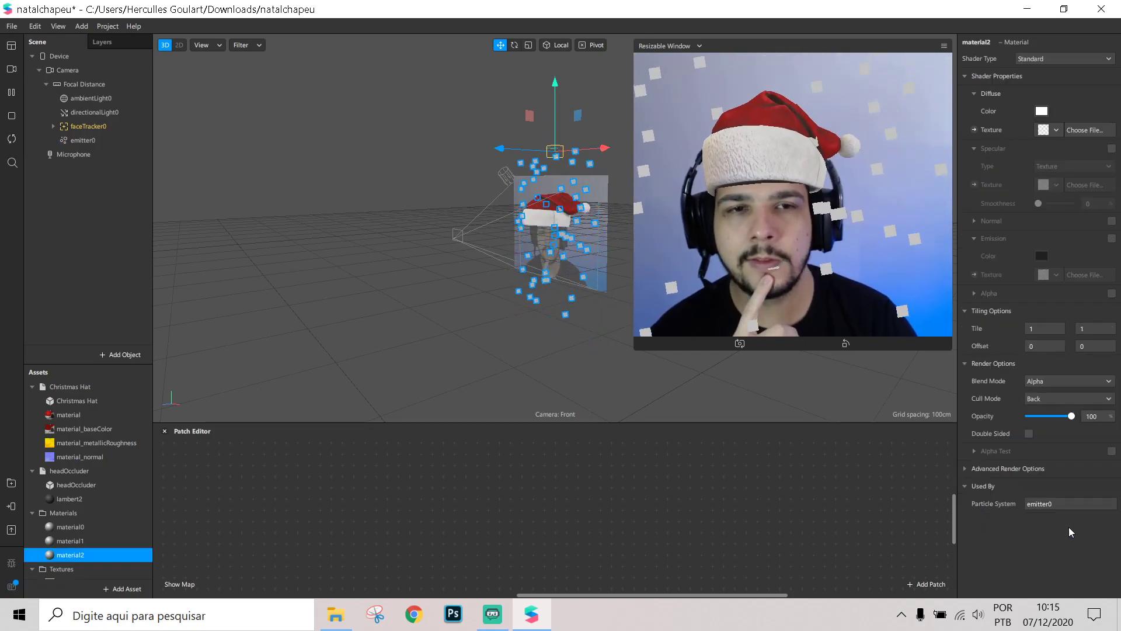
left_click(1049, 61)
left_click(1039, 65)
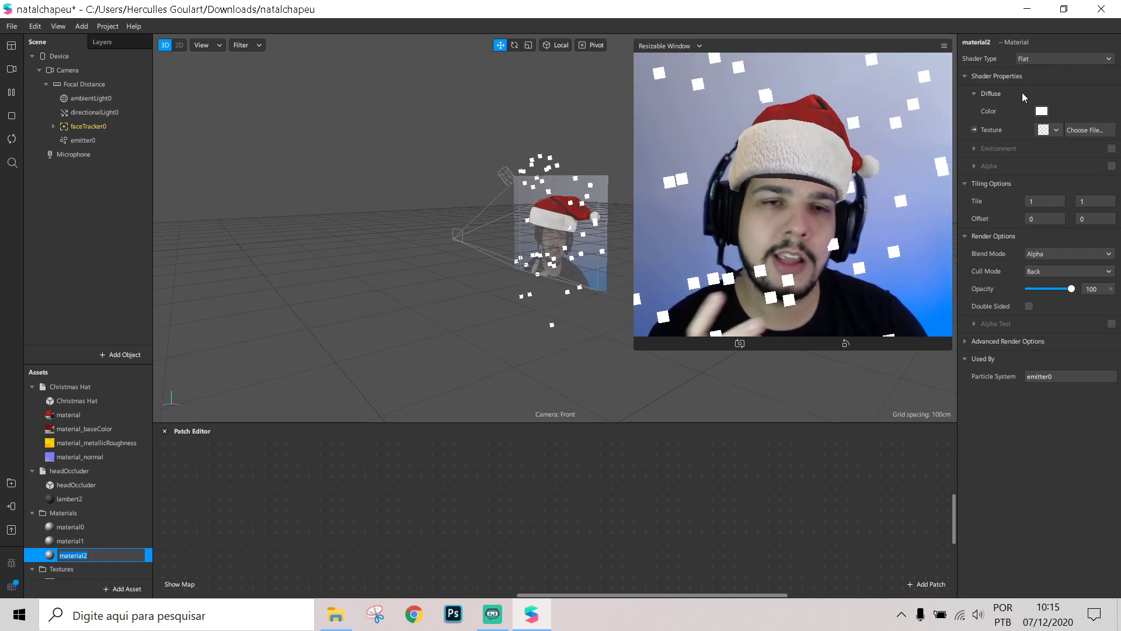
Step: Create a patch for the particle material's diffuse texture and position it in the Patch Editor
left_click(973, 131)
left_click_drag(603, 520, 749, 519)
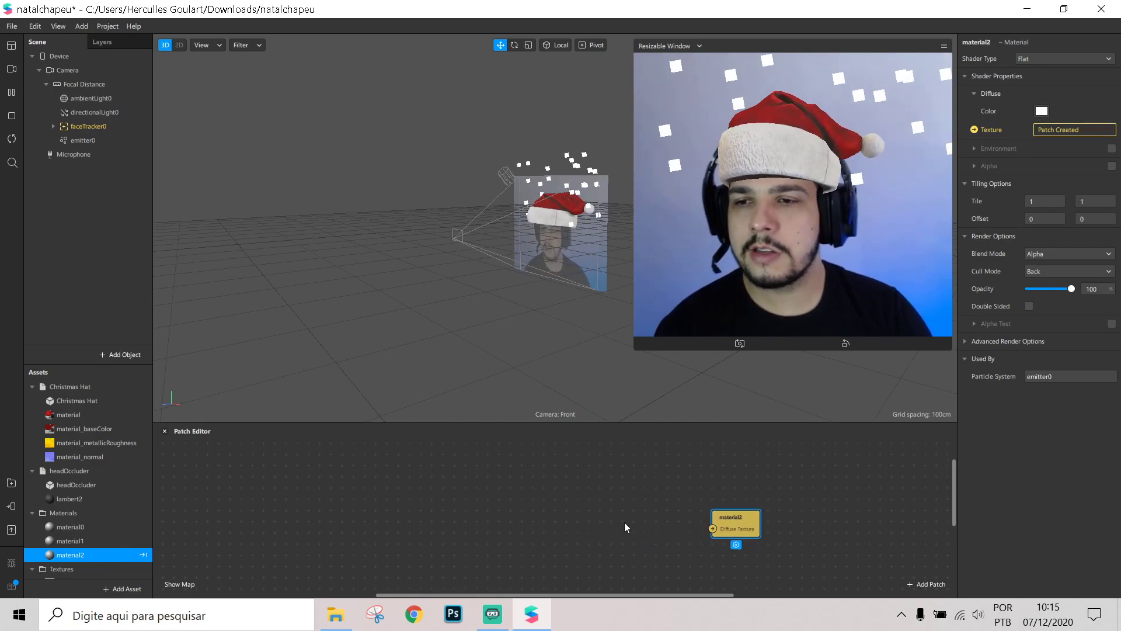
scroll(590, 530, "down", 1)
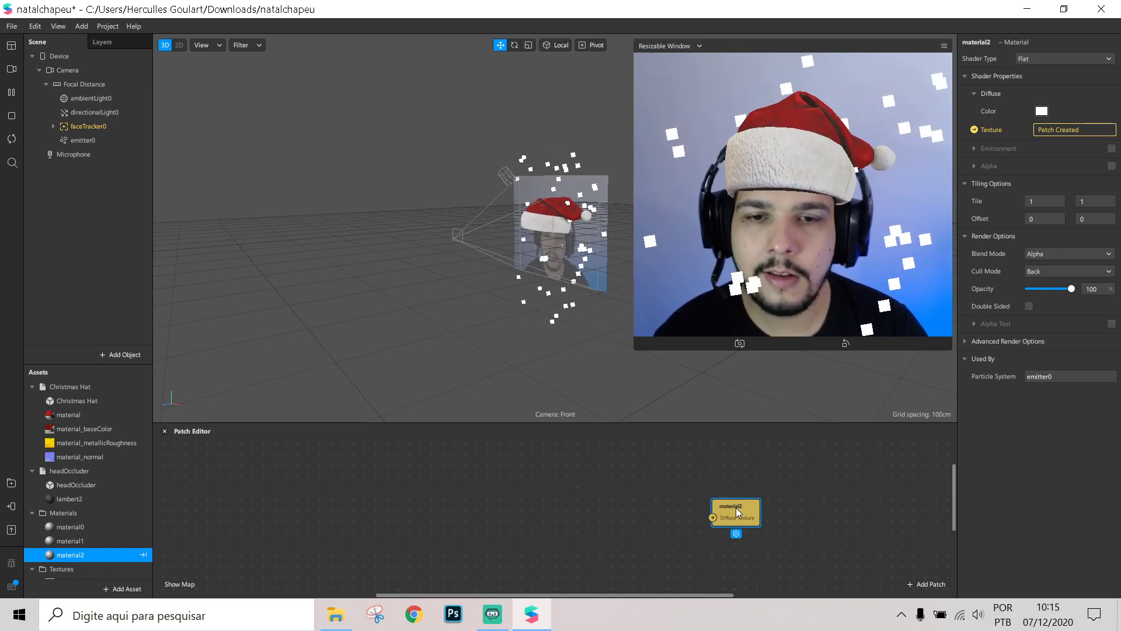
left_click_drag(737, 508, 725, 497)
Step: Add a Mix patch and connect its output to the particle material's Diffuse Texture input
left_click(552, 510)
right_click(471, 511)
left_click(439, 526)
right_click(475, 533)
left_click(531, 536)
right_click(593, 507)
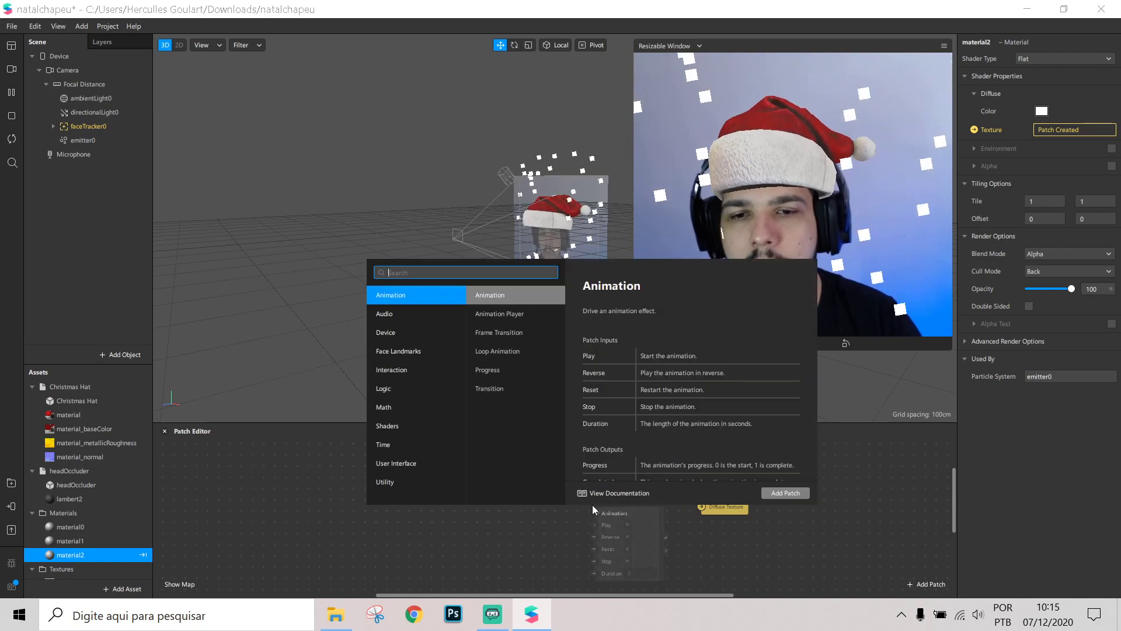
type("mix")
key("Return")
left_click_drag(636, 514, 700, 506)
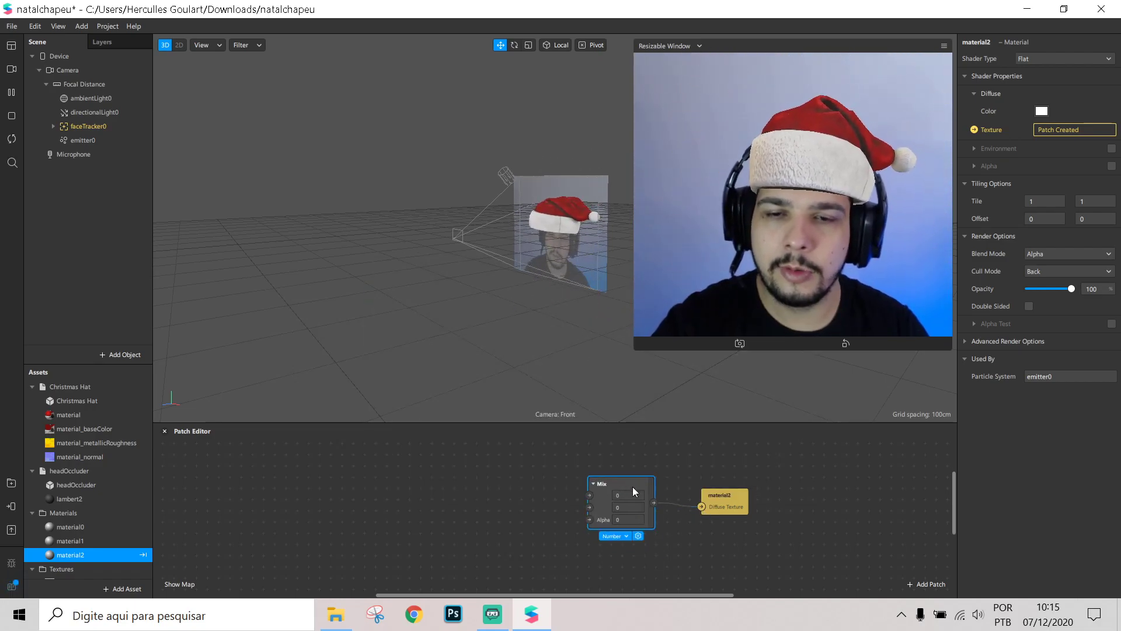
Step: Add a Value patch, set its type to Color, and connect its output to the Mix patch's first input
left_click_drag(627, 486, 650, 486)
right_click(429, 464)
type("value")
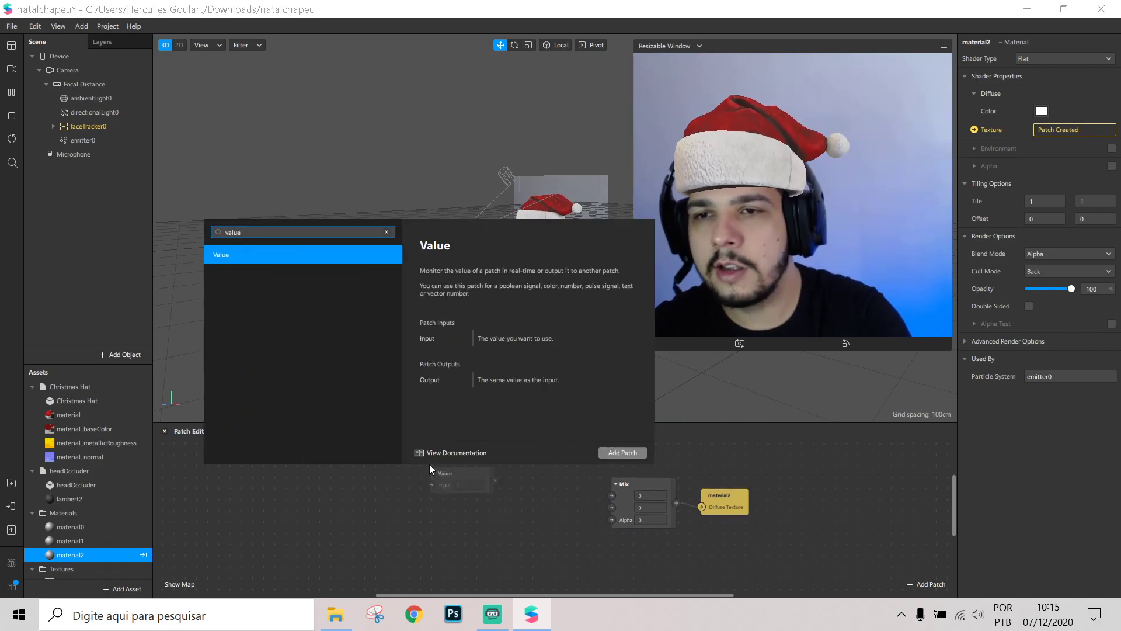
key("Return")
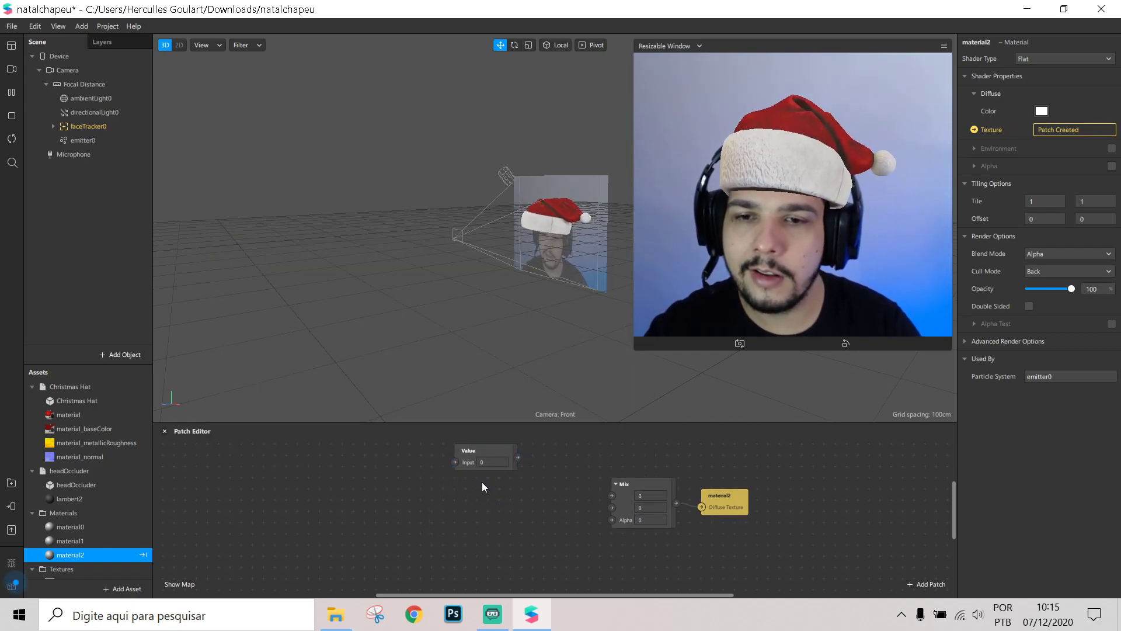
left_click(479, 477)
left_click(496, 490)
left_click_drag(504, 458, 611, 495)
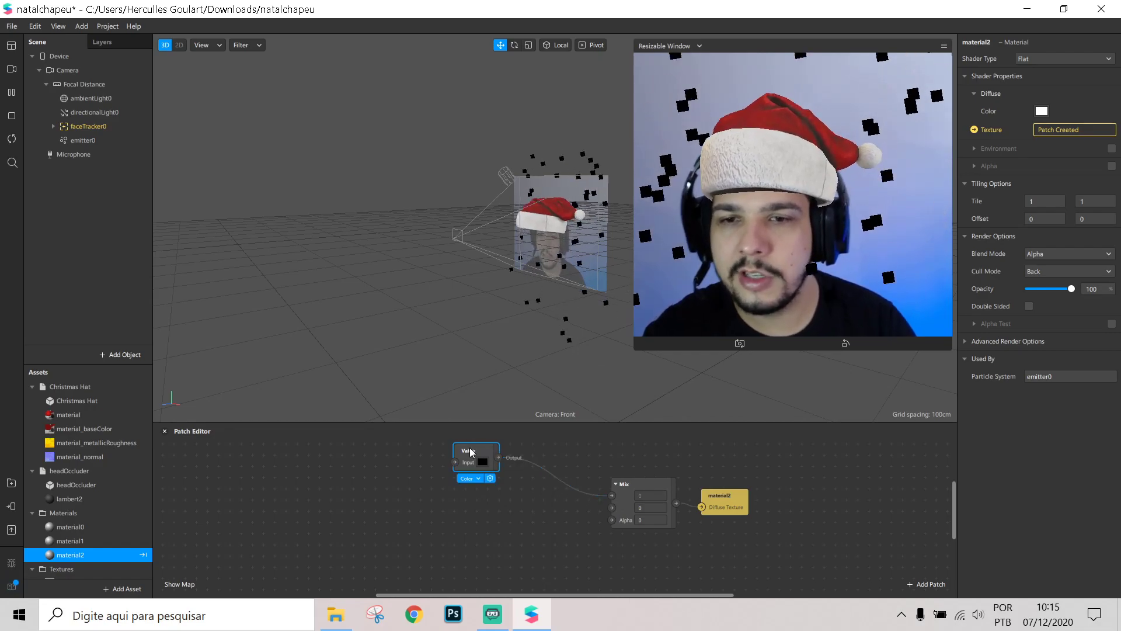
Step: Set the Value patch's color to white and place the patch closer to the Mix patch
left_click_drag(467, 450, 491, 451)
left_click(506, 463)
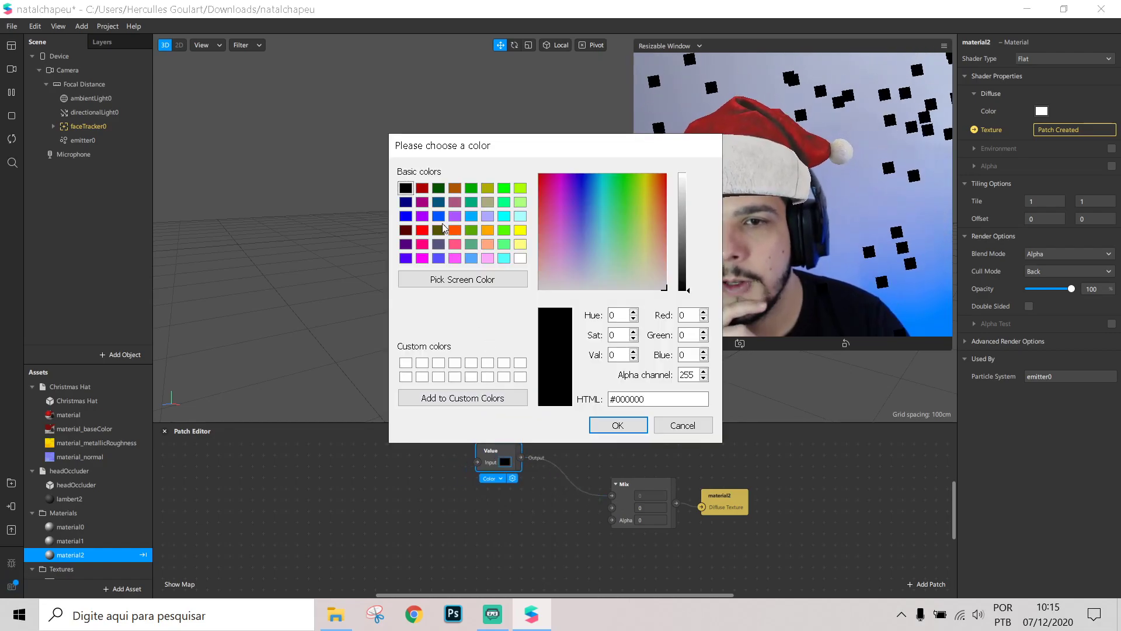
left_click(519, 258)
left_click(598, 426)
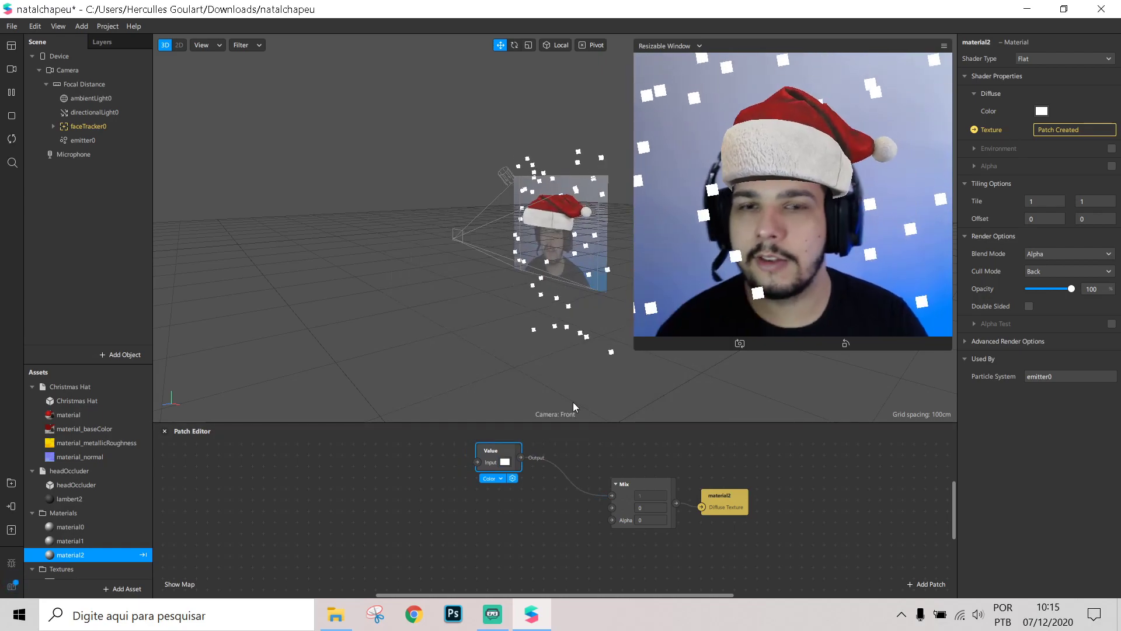
left_click_drag(503, 474, 548, 484)
left_click(646, 515)
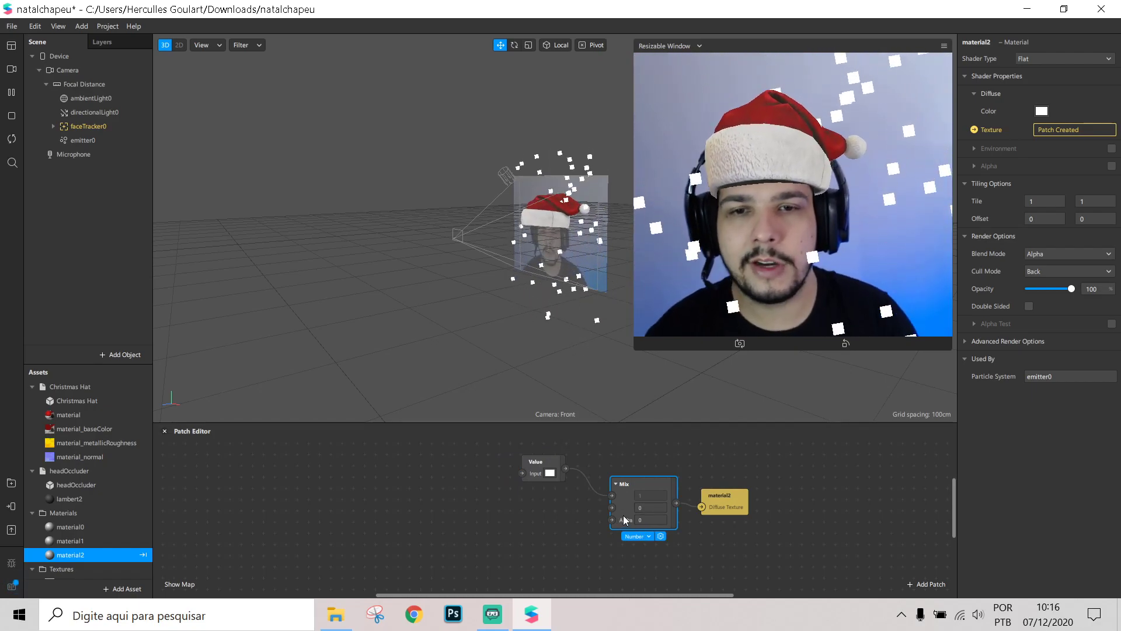
Step: Add a Gradient patch and place it well ahead of the Mix patch, leaving room for another patch between them
double_click(419, 557)
type("gradi")
key("Return")
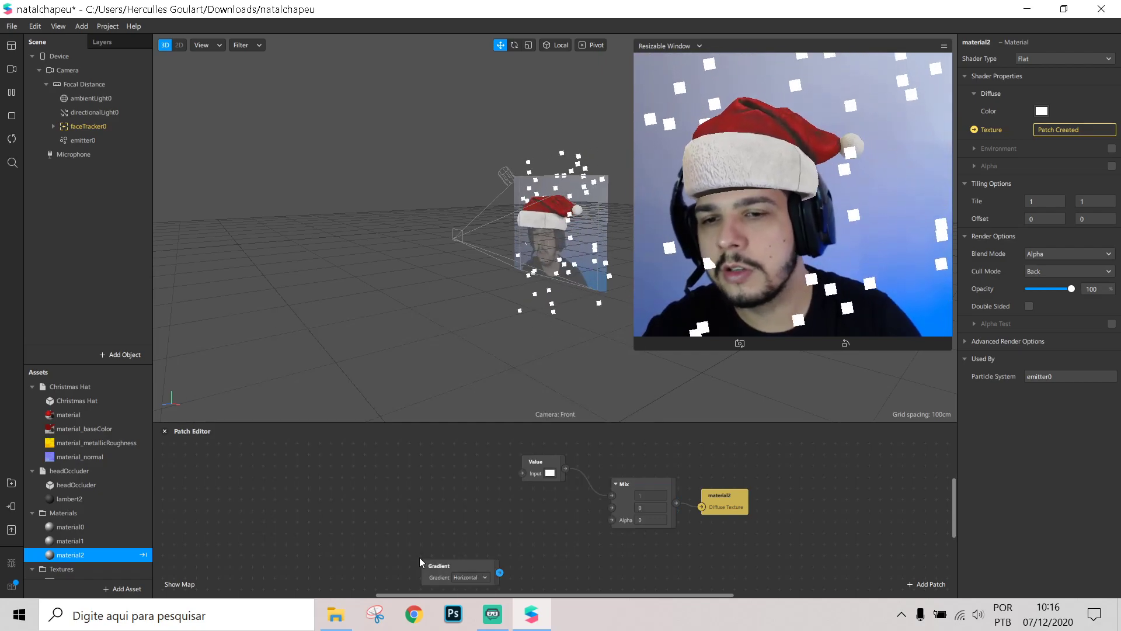
left_click_drag(456, 561, 376, 493)
Step: Add a Smooth Step patch and wire it between the Gradient output and the Mix patch's Alpha input
double_click(432, 511)
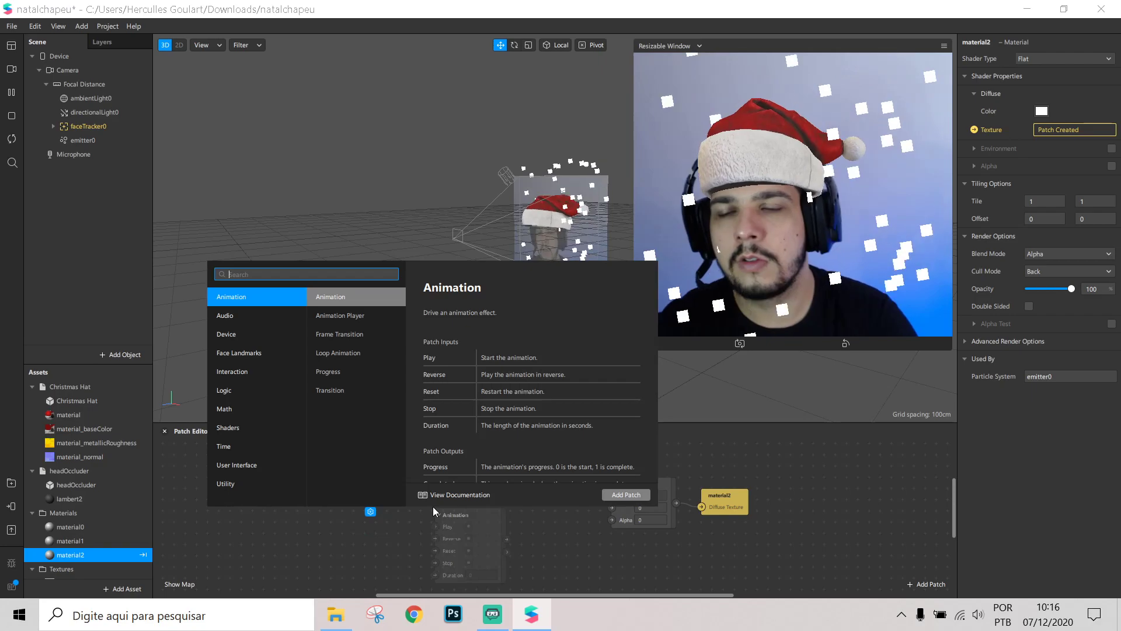
type("smoo")
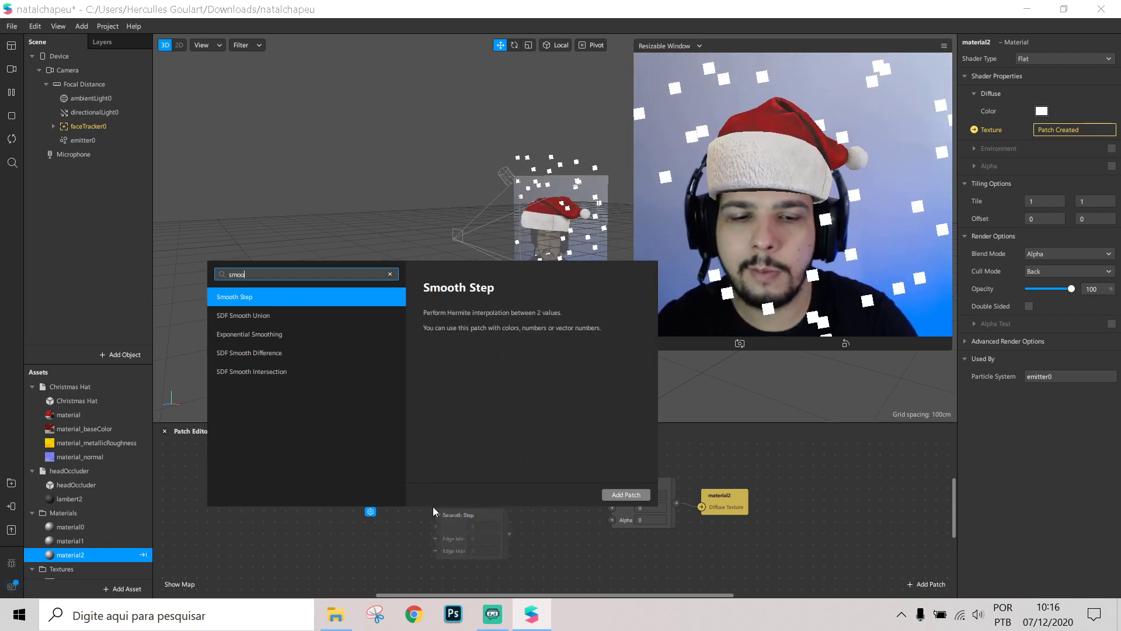
key("Return")
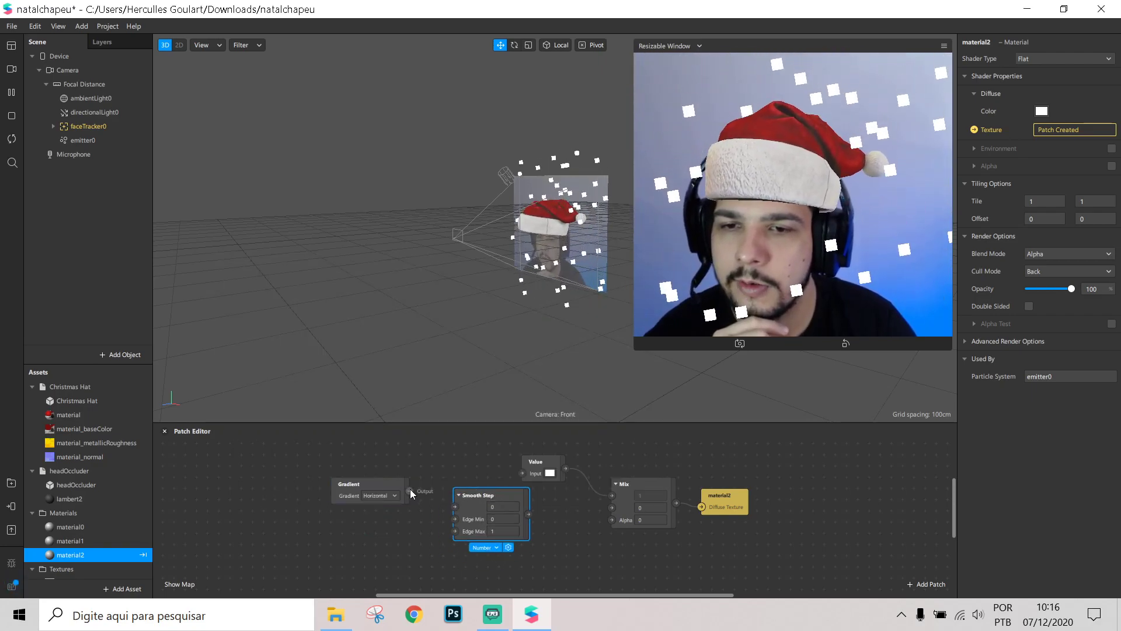
left_click_drag(410, 489, 455, 506)
left_click_drag(529, 514, 612, 521)
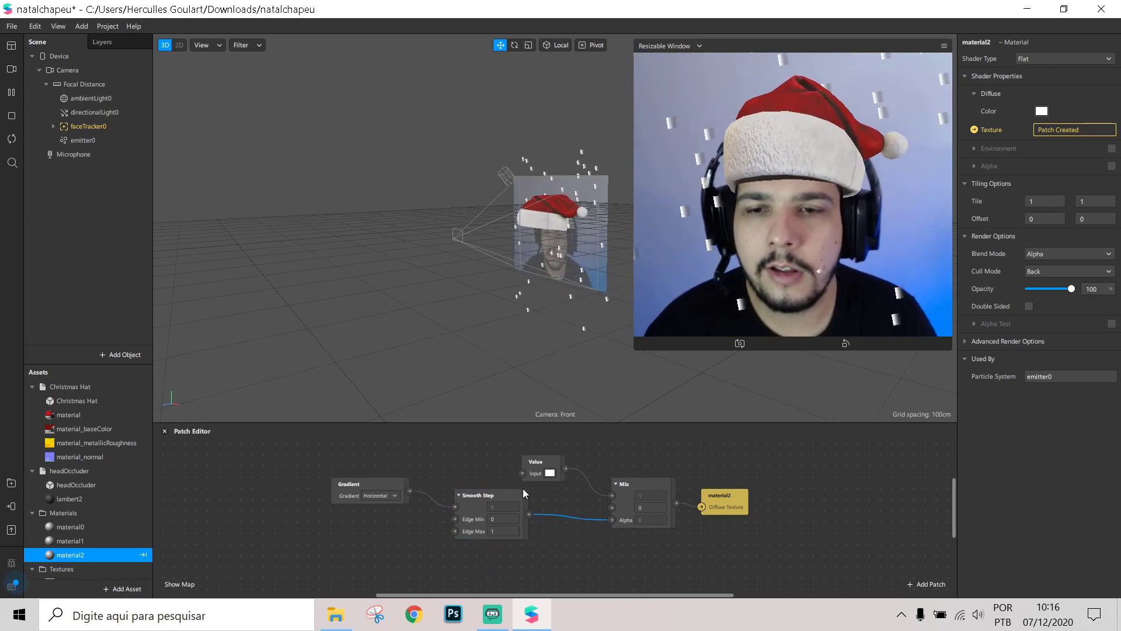
Step: Set the Gradient patch's type to Circular and space out the Gradient and Smooth Step patches
left_click_drag(359, 492, 374, 478)
left_click(388, 482)
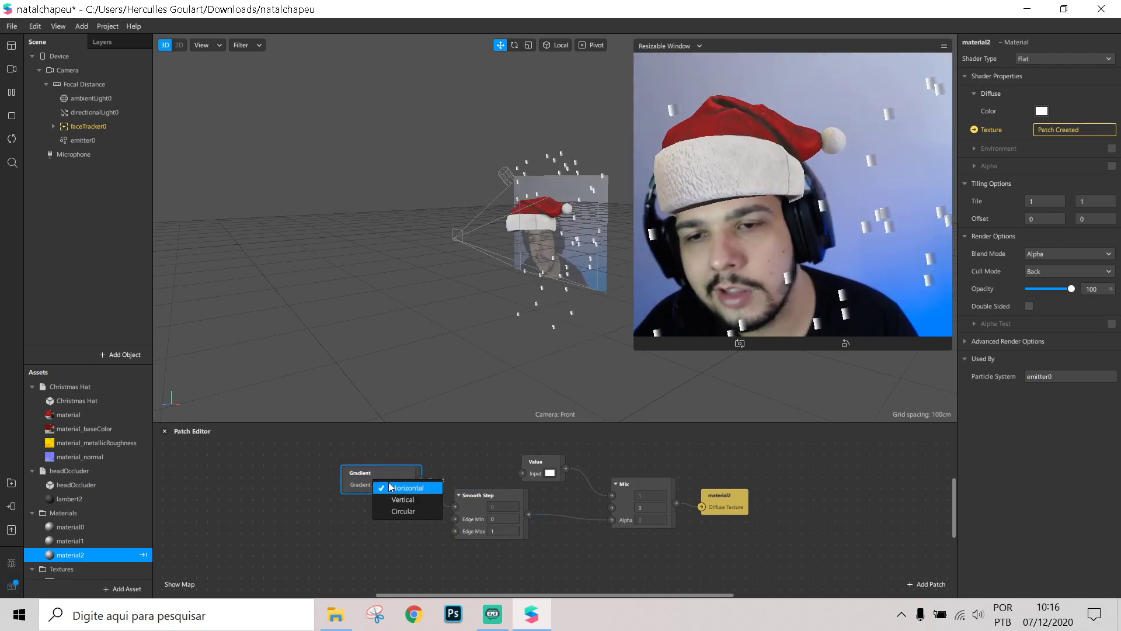
left_click(421, 510)
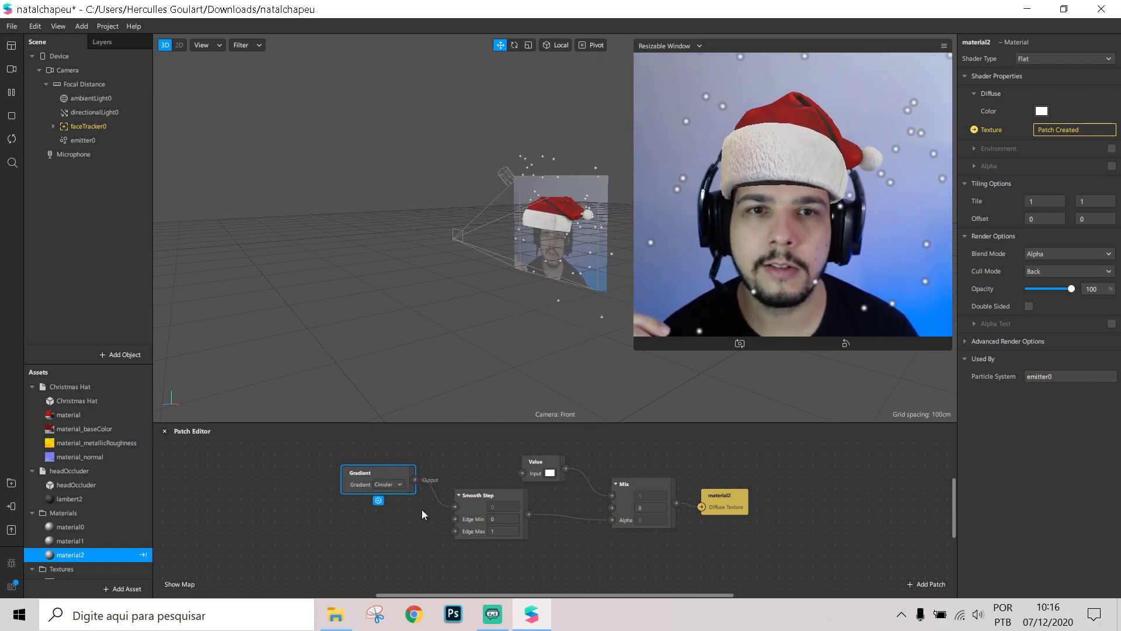
left_click_drag(490, 490, 489, 513)
left_click_drag(387, 478, 376, 485)
left_click(449, 477)
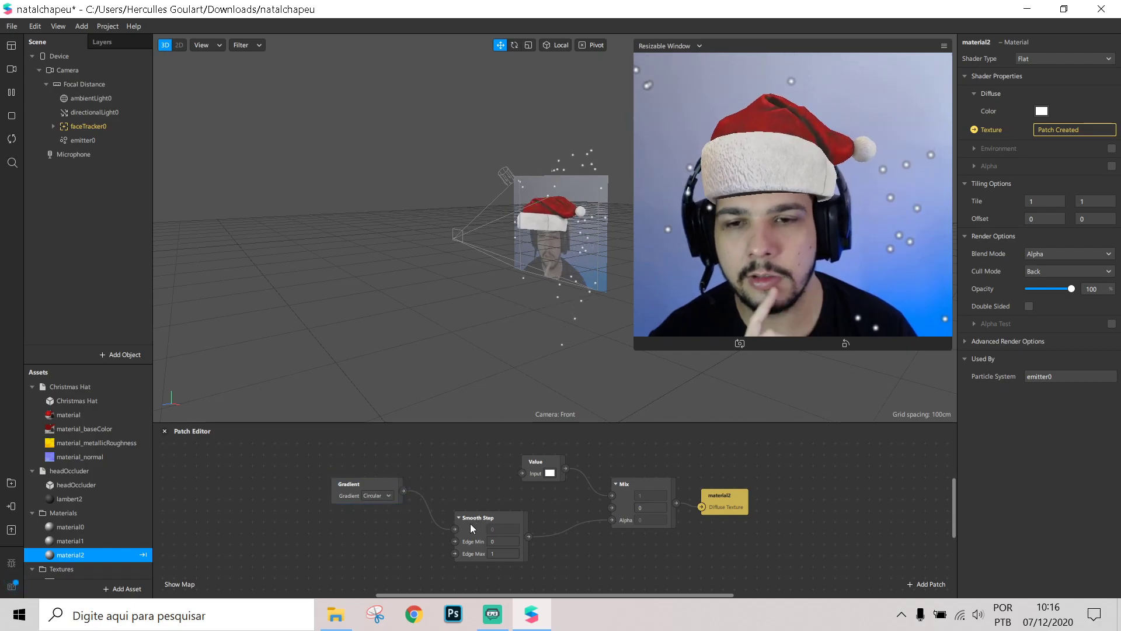
Step: Set the particle material's blend mode to Add and expand its advanced render options
left_click(1078, 252)
left_click(1064, 266)
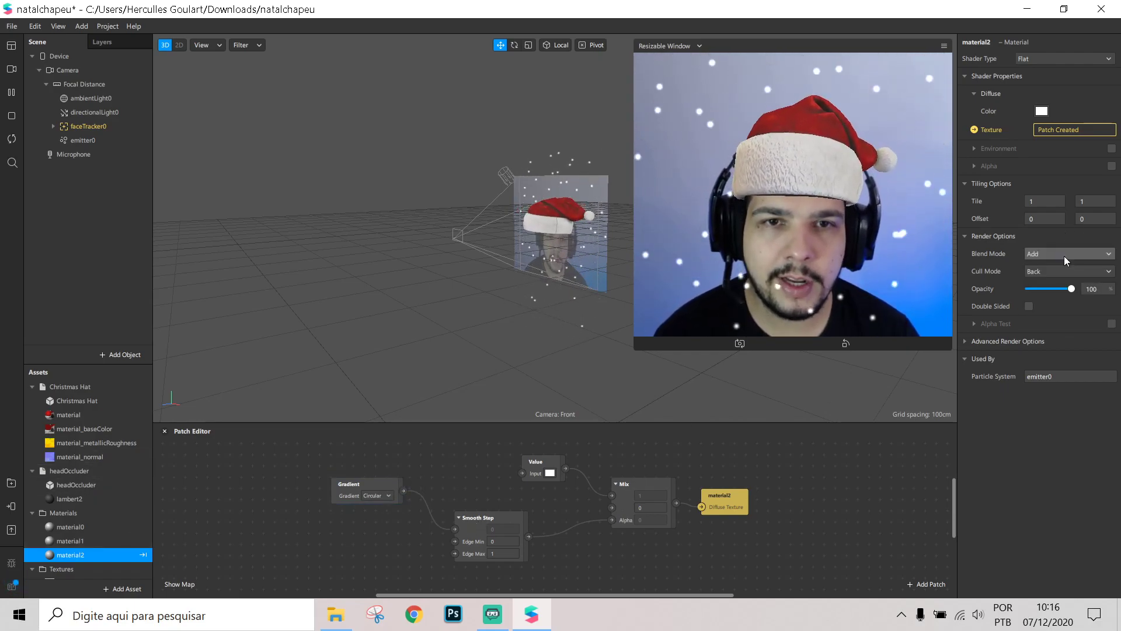
left_click(972, 342)
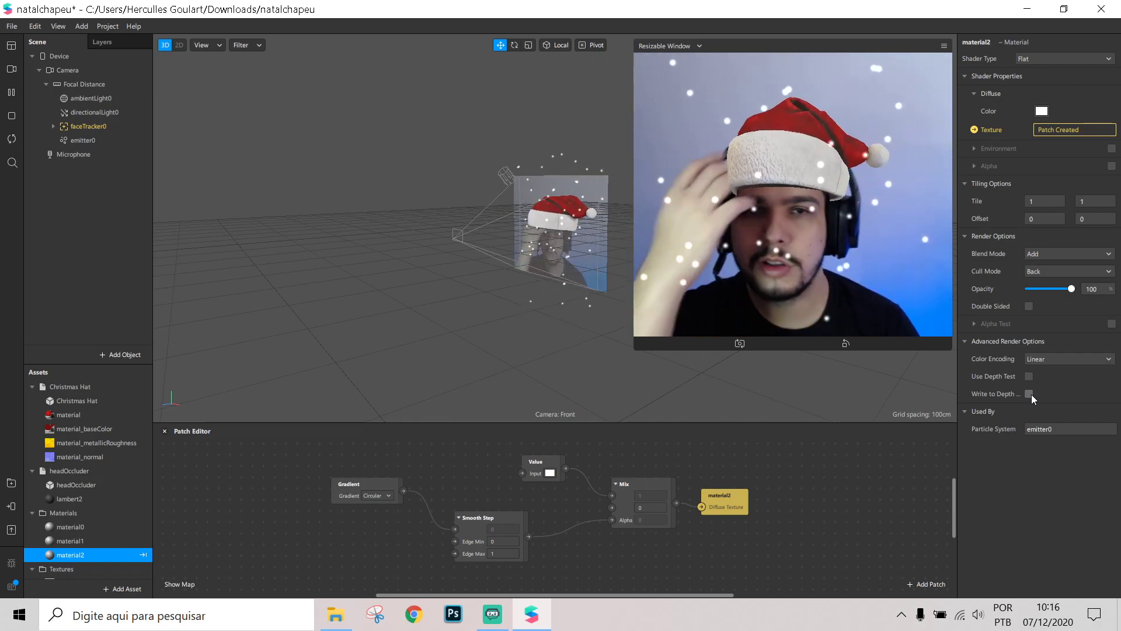
Step: Add a face mesh under the face tracker and assign it a new material
right_click(97, 130)
mouse_move(107, 134)
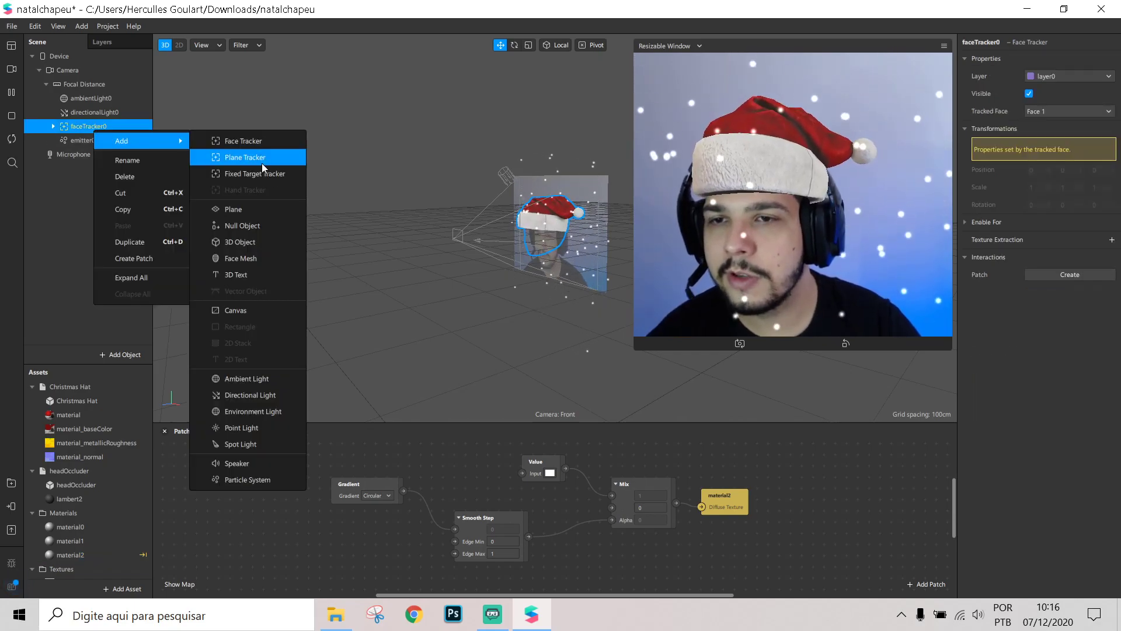
left_click(259, 259)
left_click(1111, 251)
left_click(1072, 354)
left_click(1052, 271)
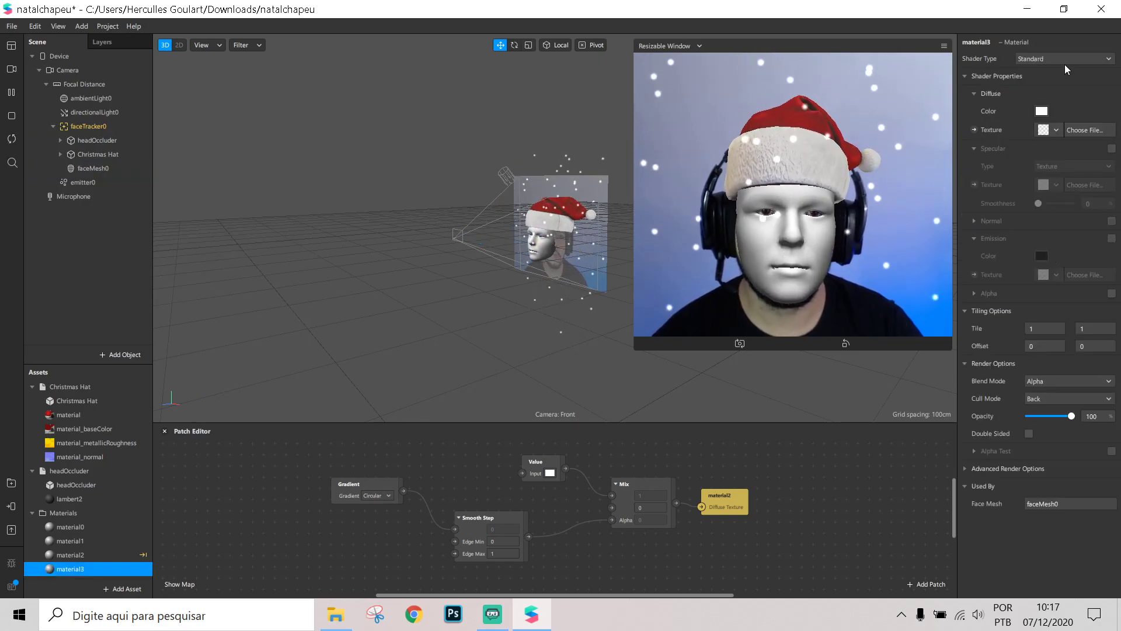
Step: Set the face mesh material's shader type to Retouching with skin smoothing at 30
left_click(1064, 60)
left_click(1103, 132)
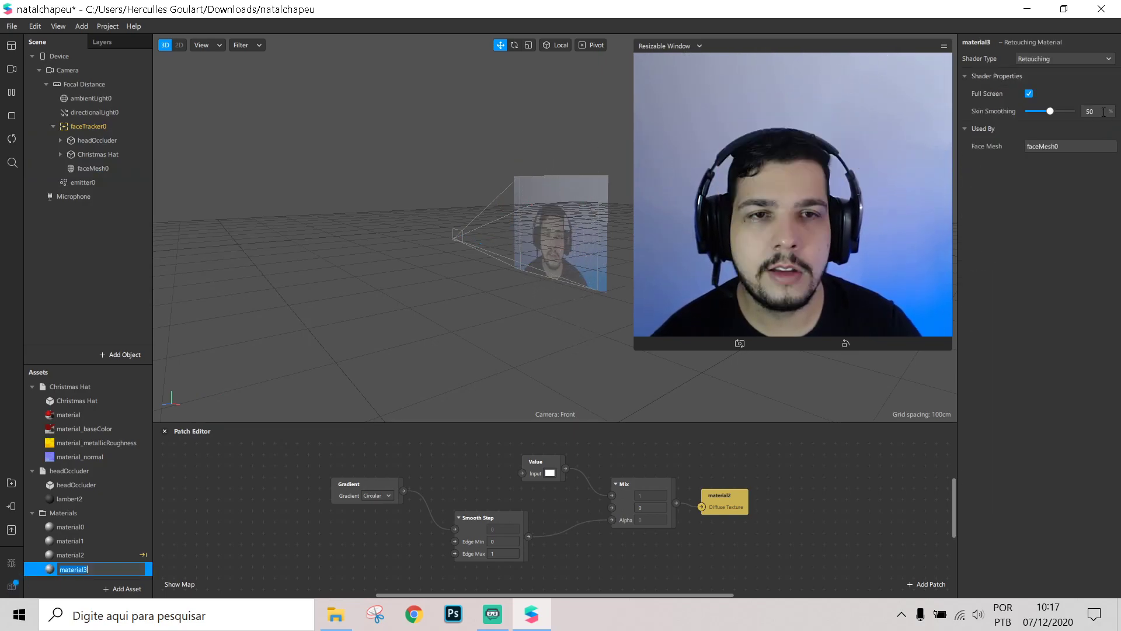
type("30")
key("Return")
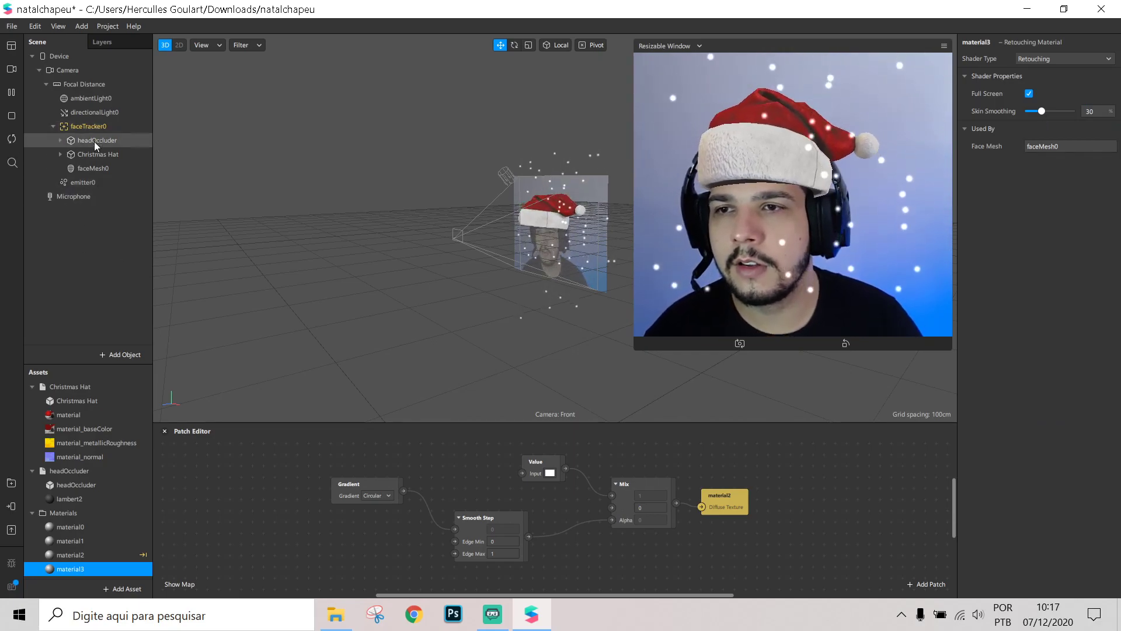
Step: Restart the effect preview to check the falling particles, and turn the emitter's Warmup off and back on
left_click(93, 183)
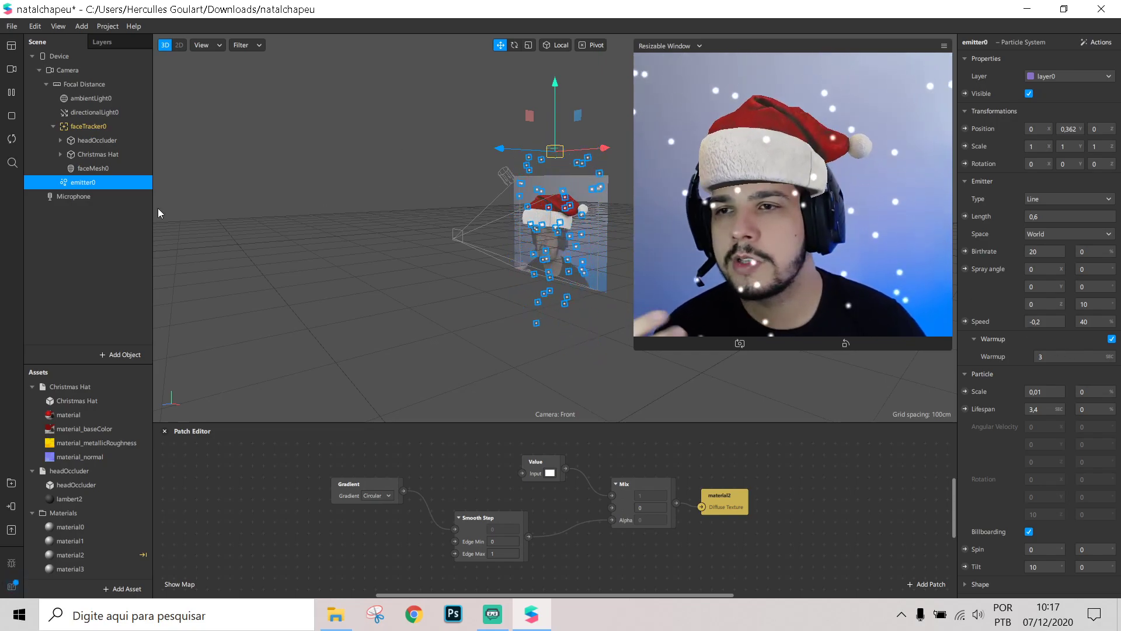
left_click(12, 139)
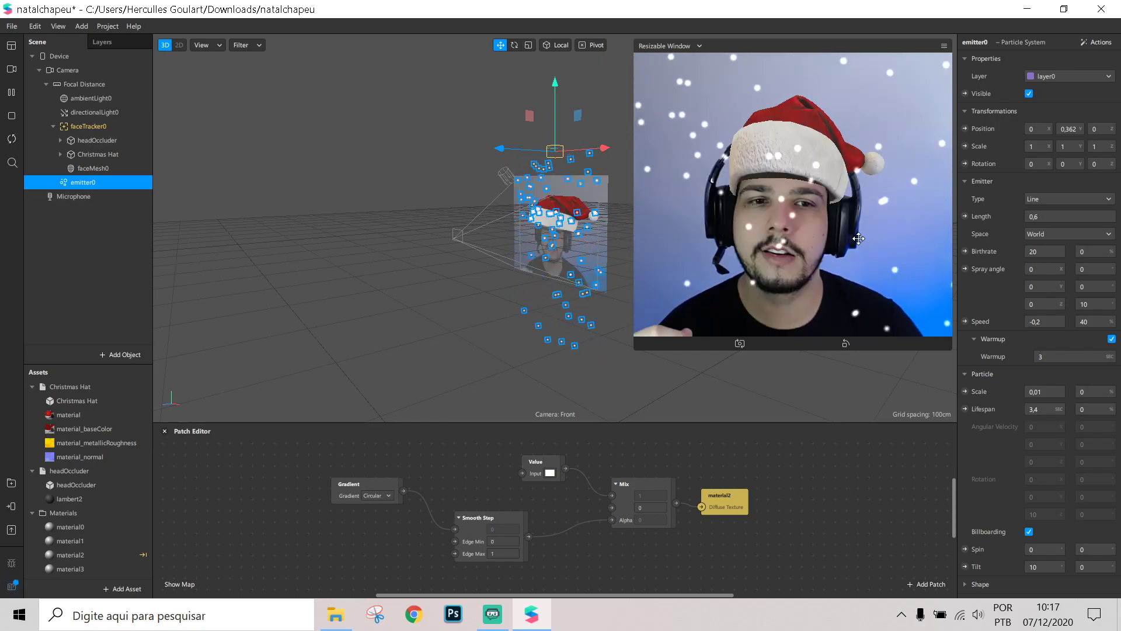
left_click(1111, 338)
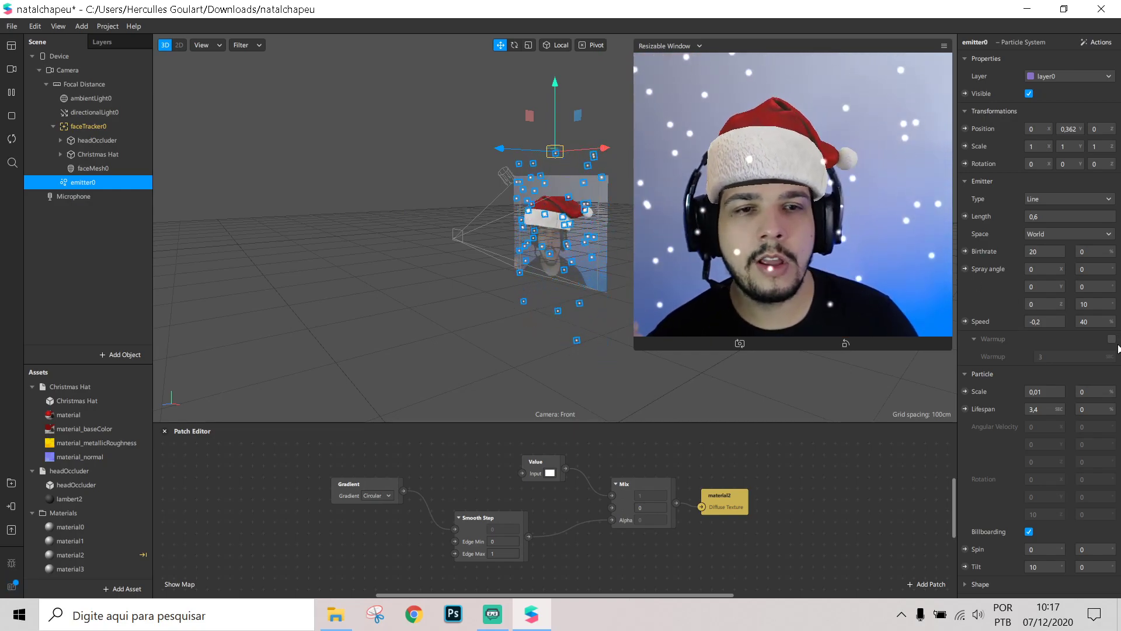
left_click(1111, 339)
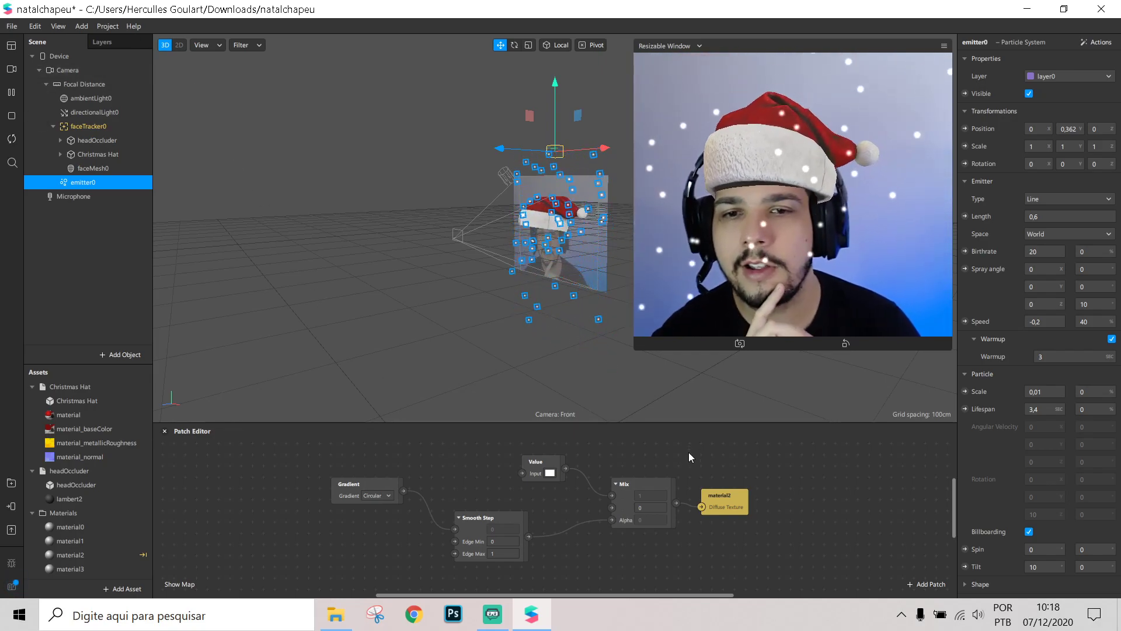
scroll(688, 447, "up", 1)
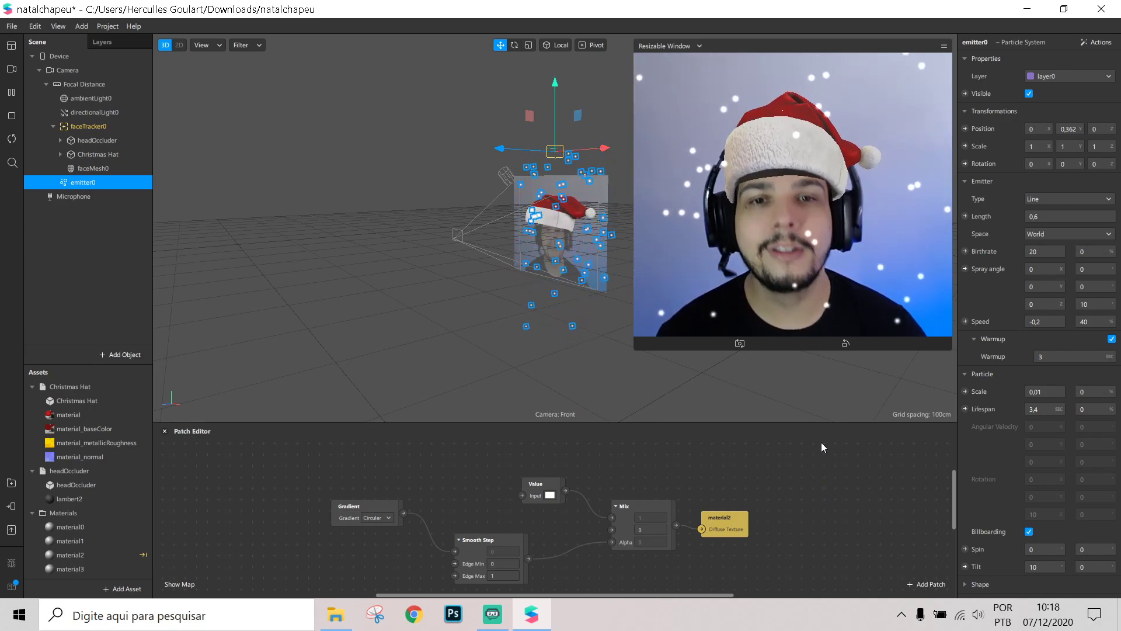
key("alt+Tab")
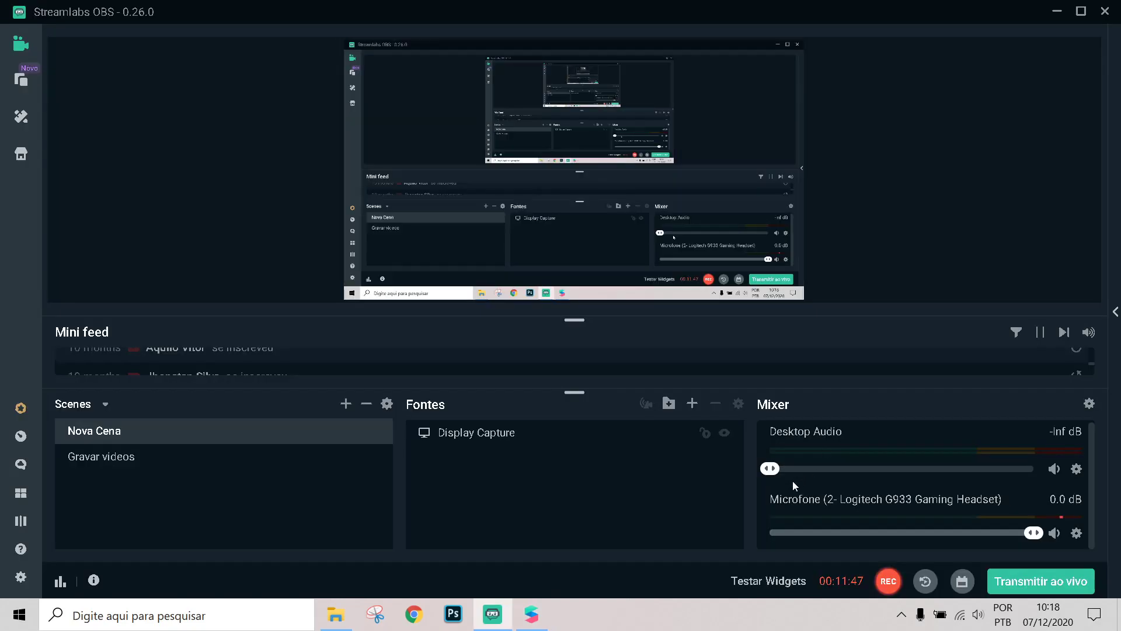